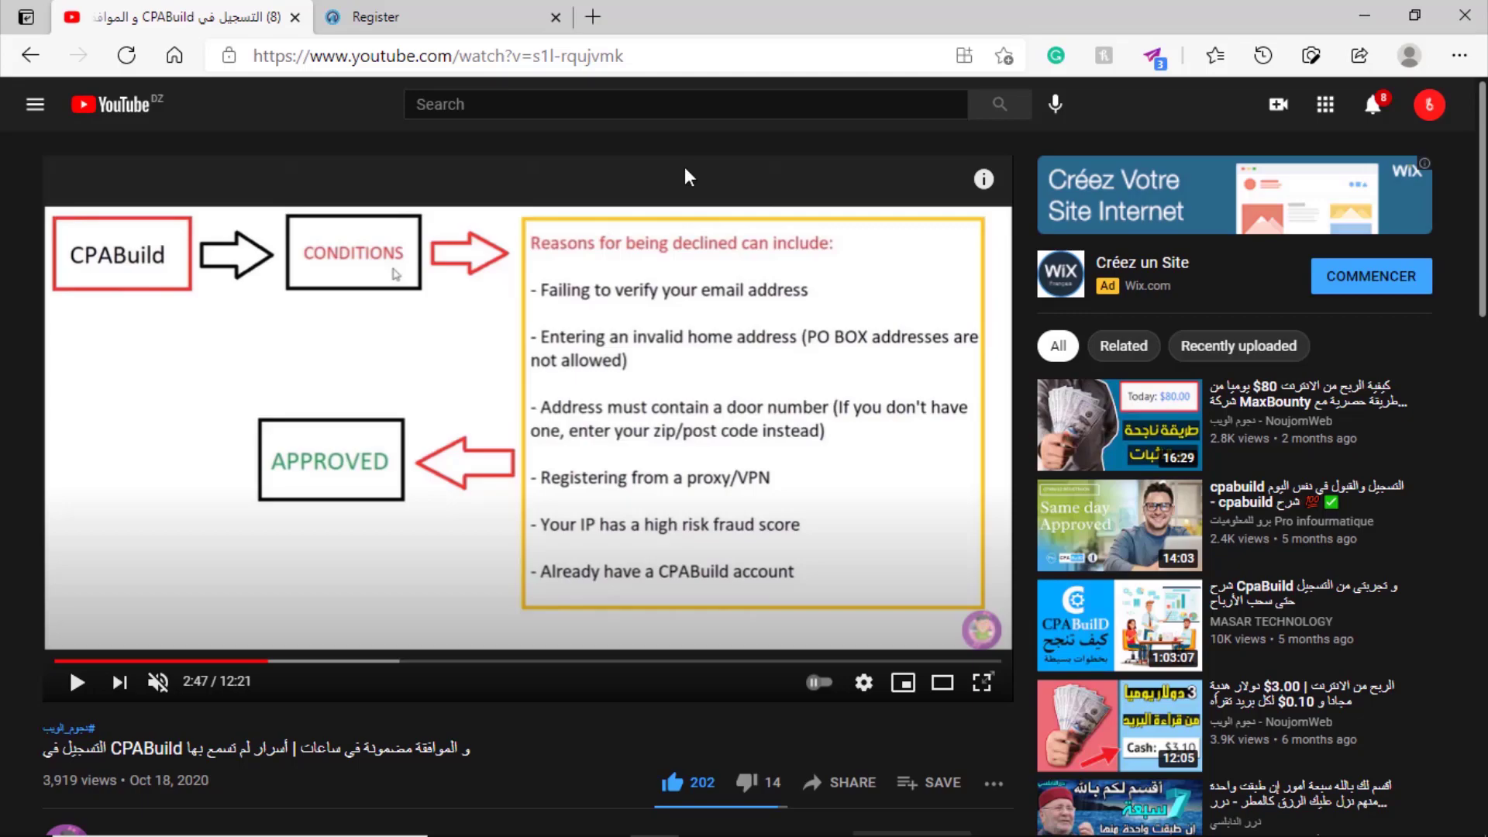
- Bring up the CPABuild registration form and go over its first name field
click(493, 16)
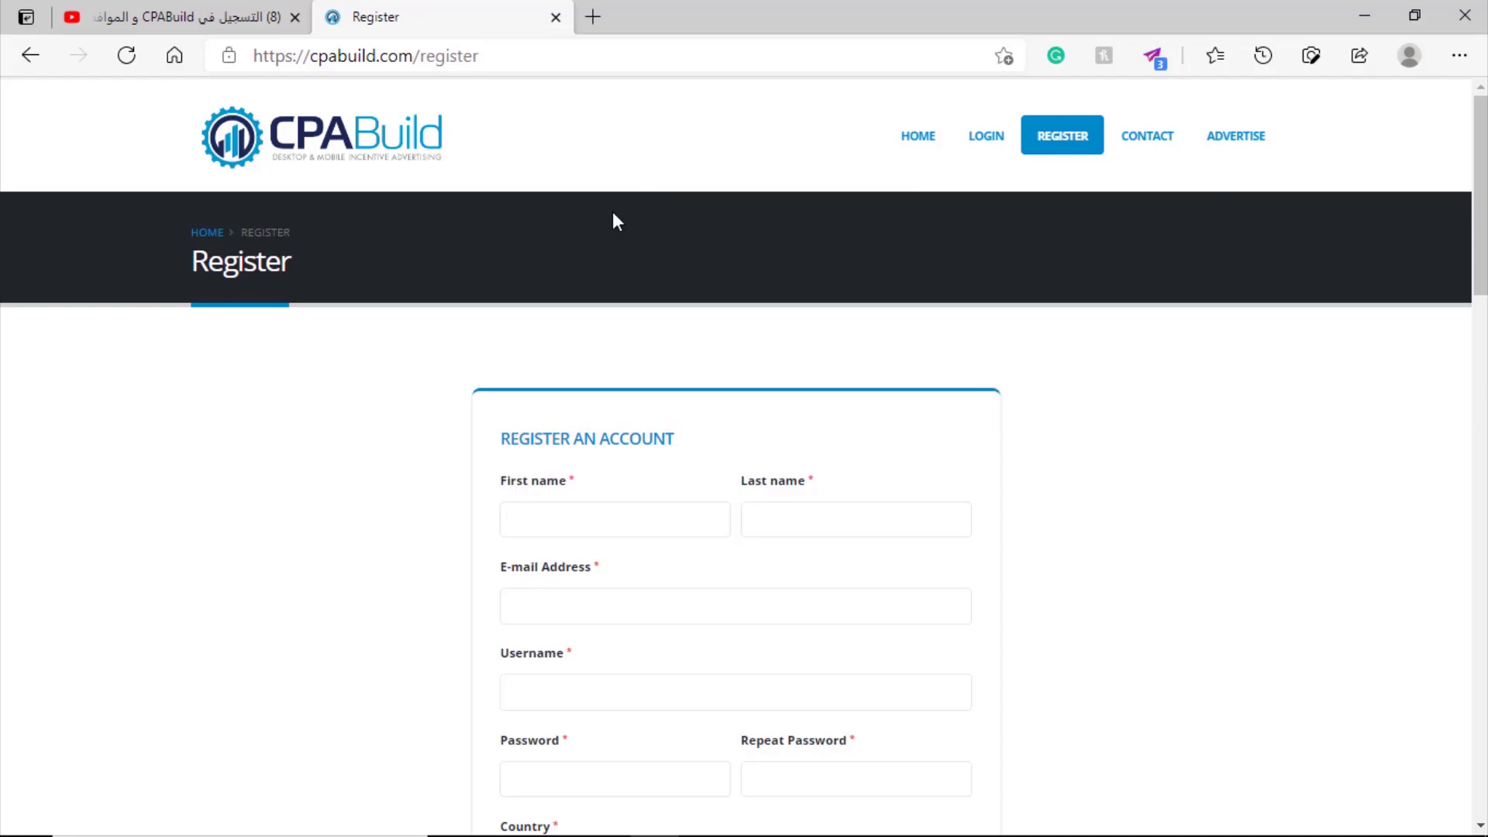
click(244, 17)
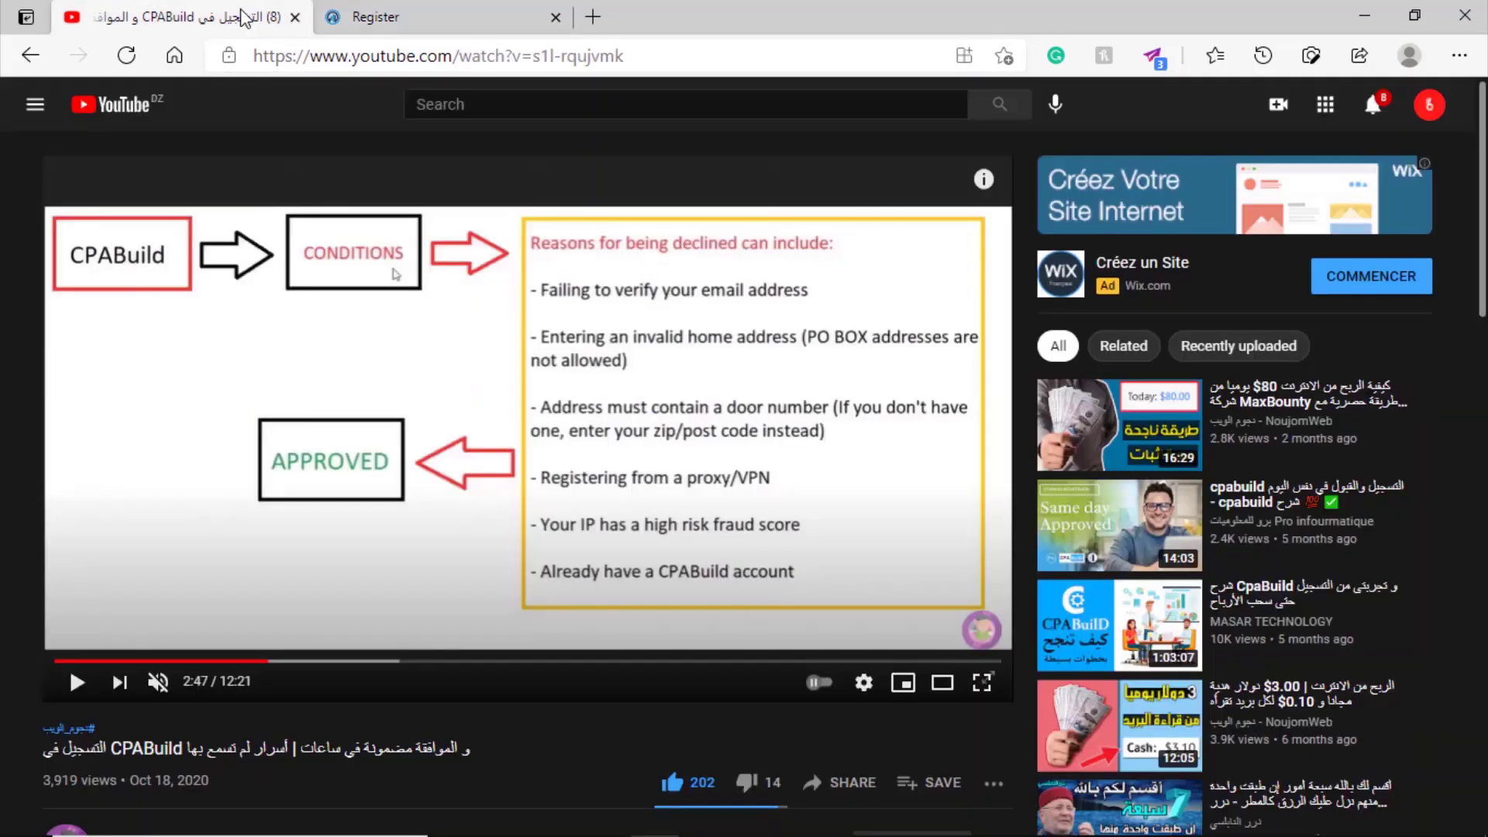
click(393, 30)
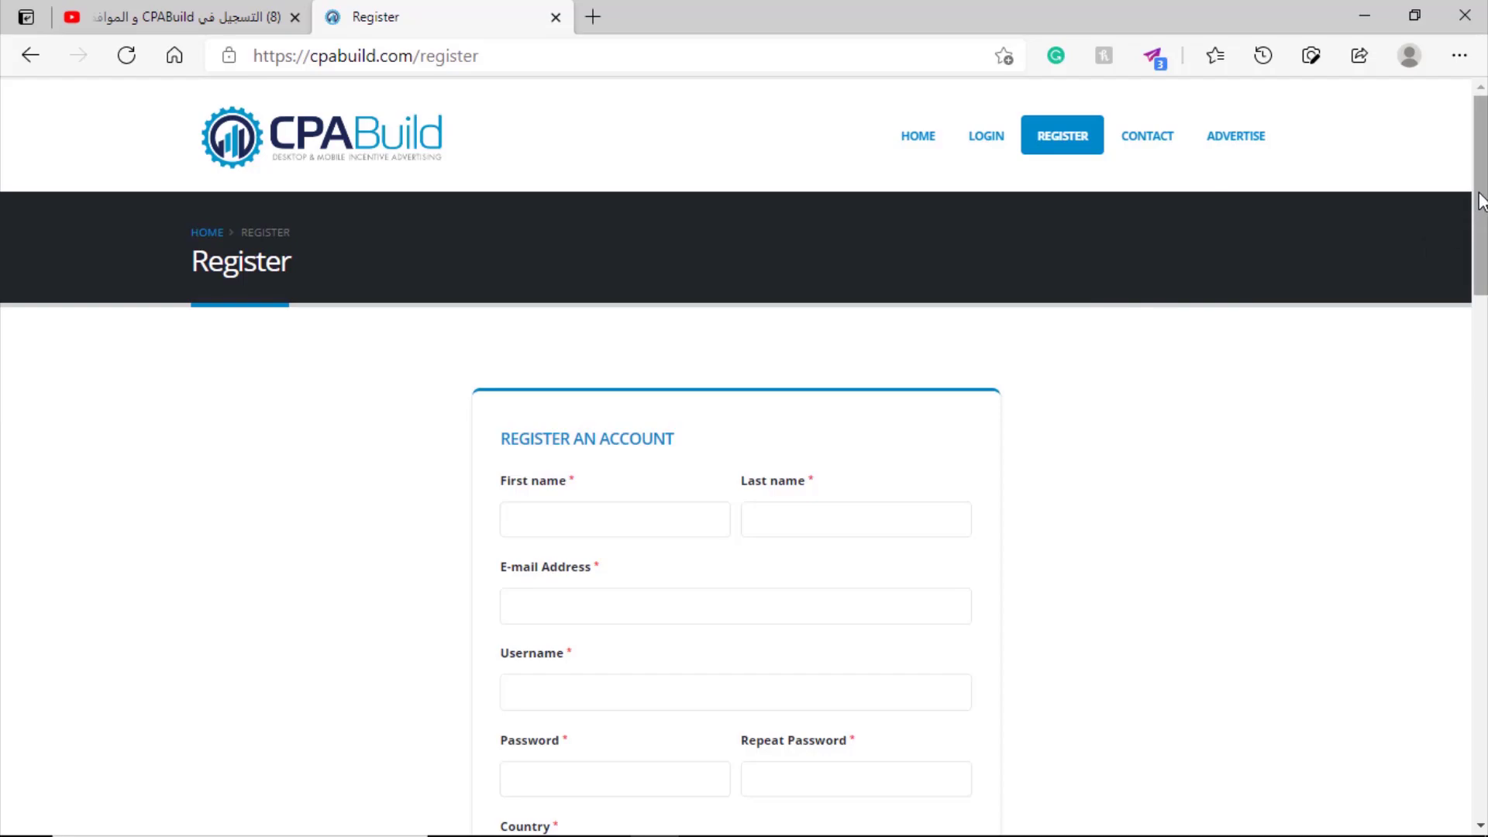
scroll(1480, 200, down, 2)
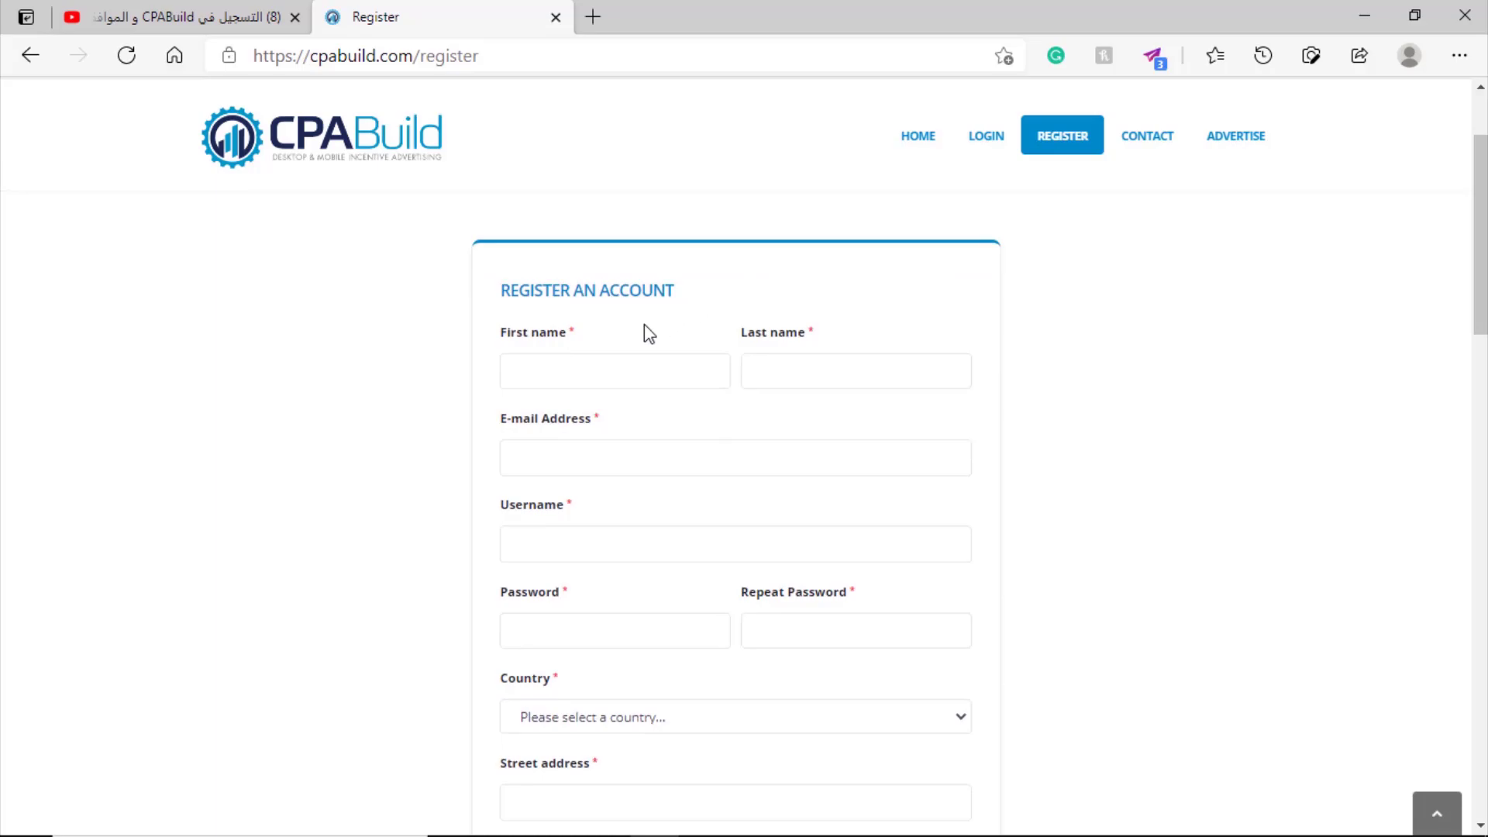
drag(501, 335, 574, 340)
click(583, 339)
- Scroll past the password fields down to the Country dropdown and open its list
scroll(534, 431, down, 1)
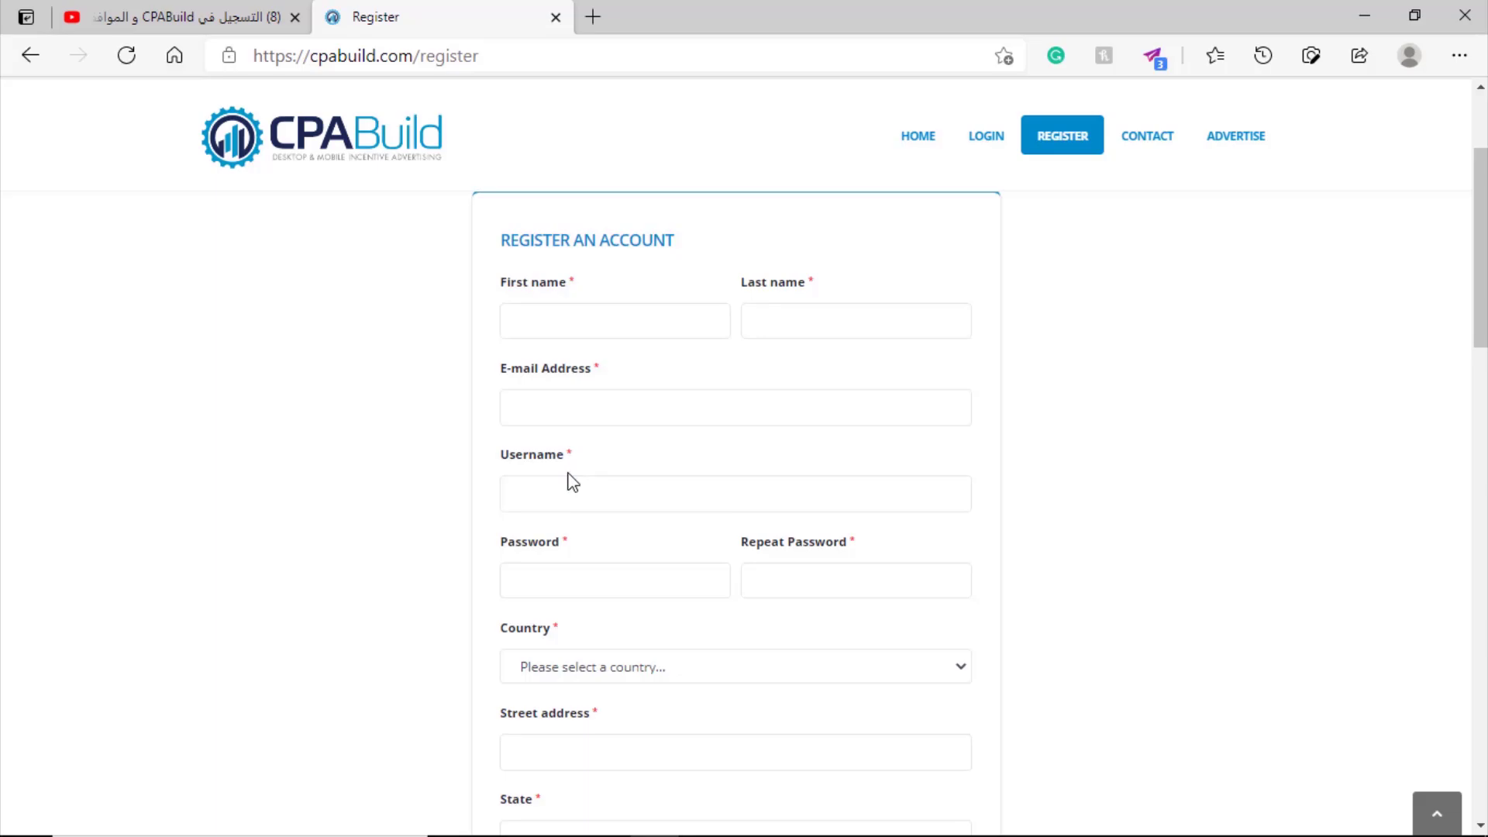
scroll(790, 380, down, 1)
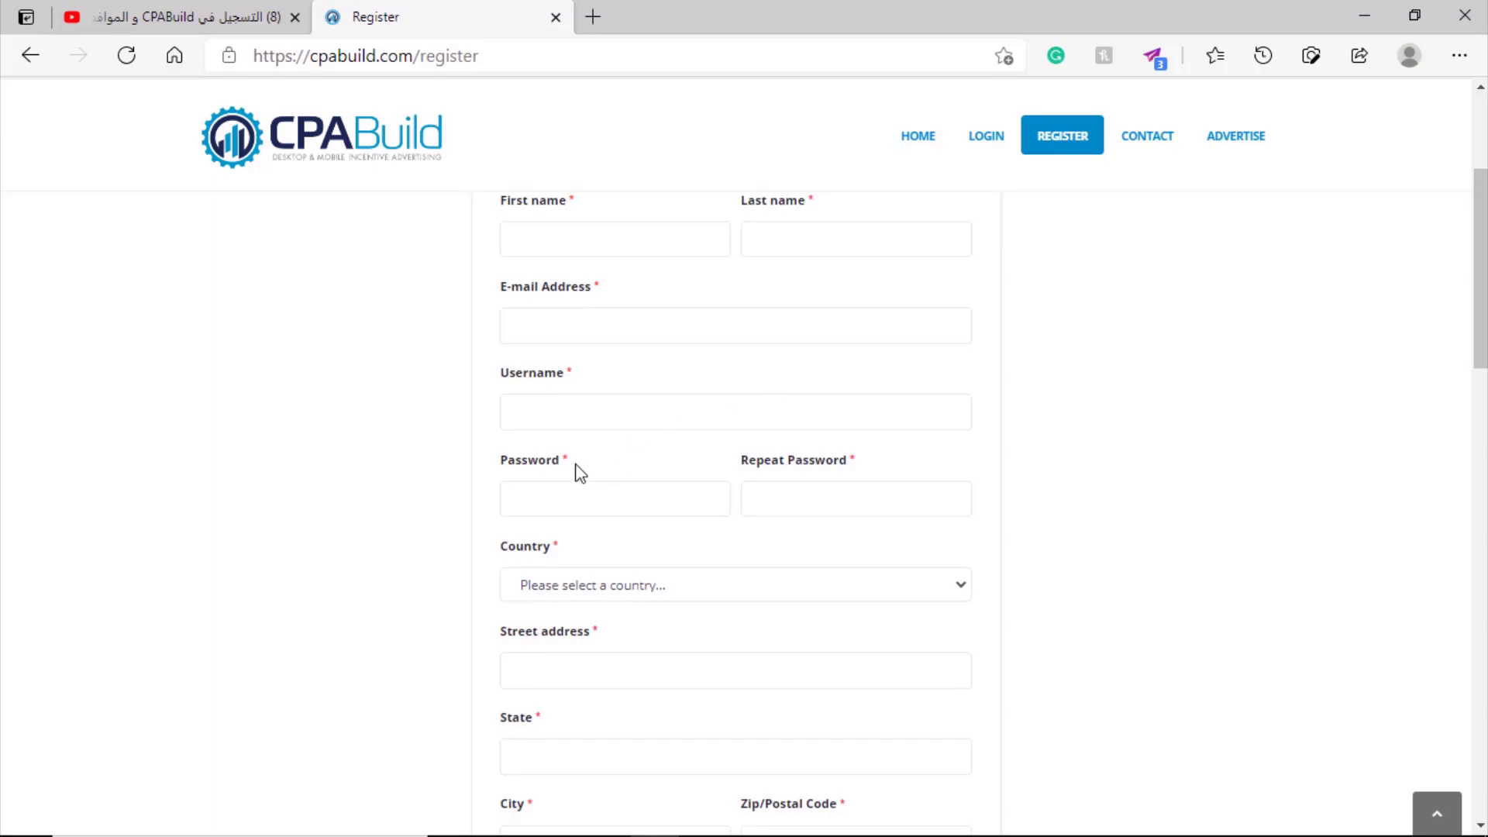
drag(742, 464, 878, 465)
click(909, 462)
scroll(852, 472, down, 1)
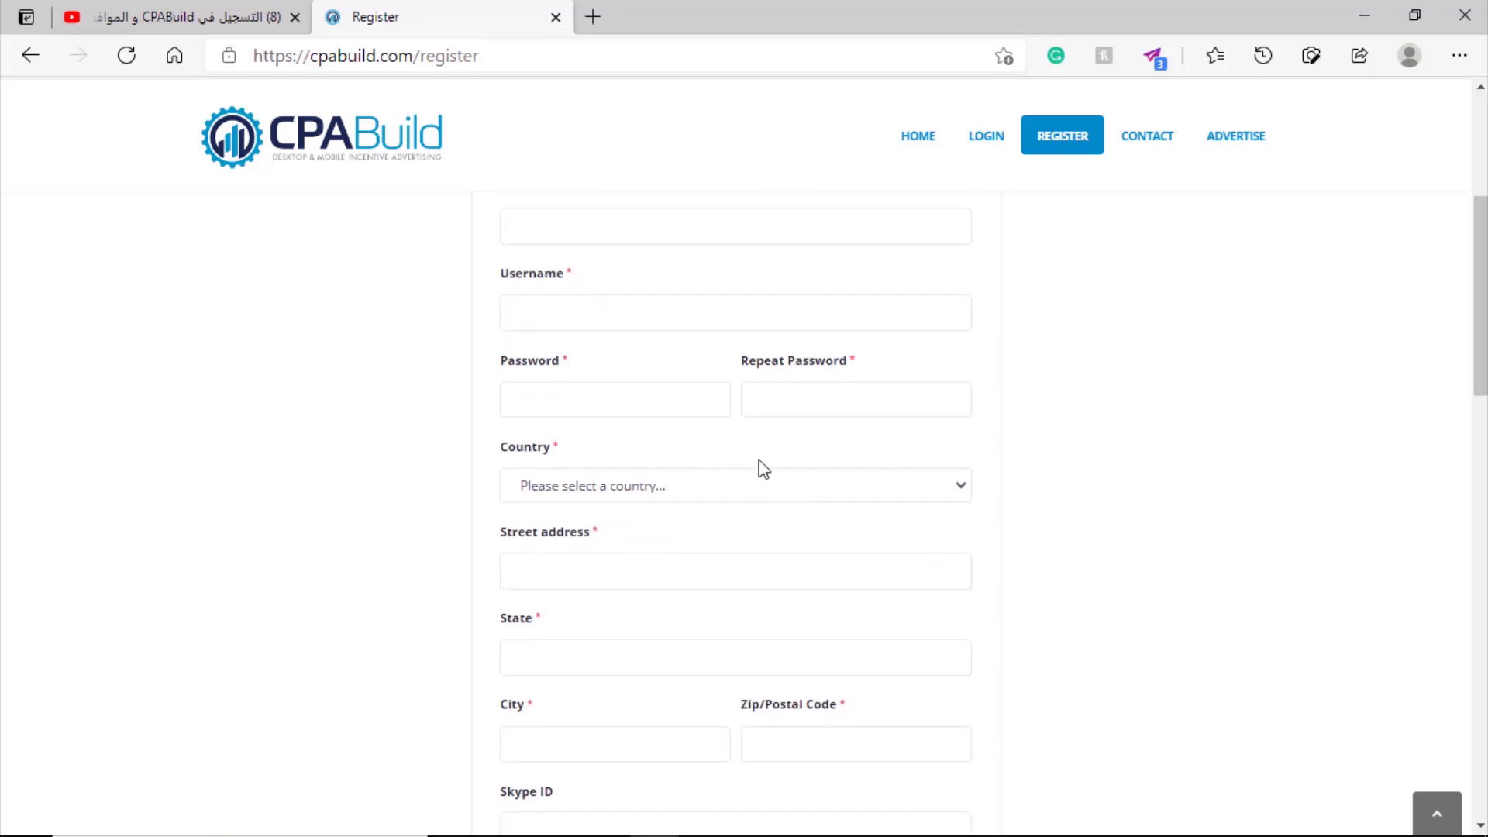
click(757, 494)
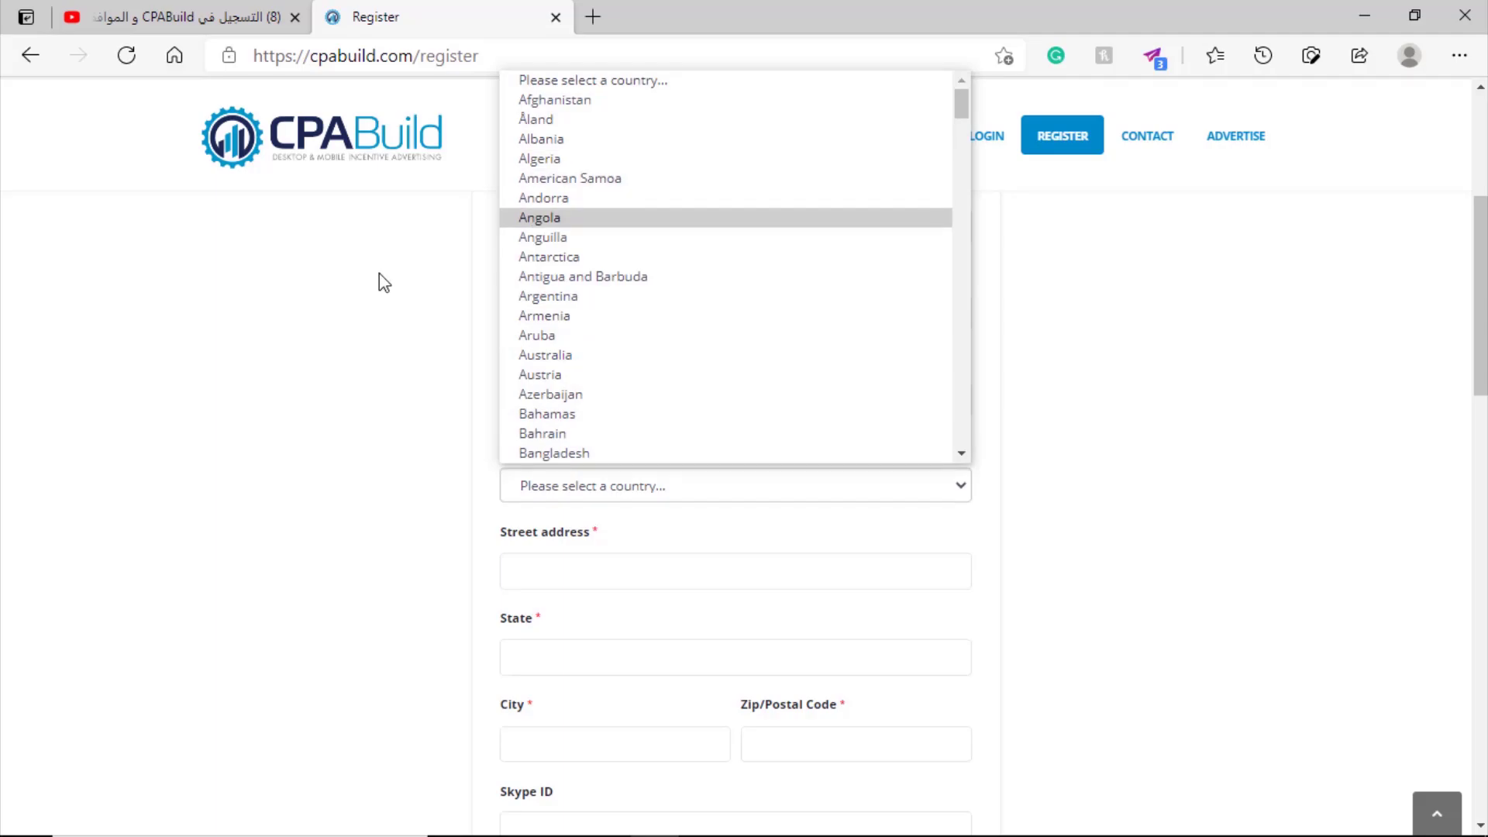
- Close the country list, glance at the tutorial video, and return to the form
click(211, 16)
click(211, 15)
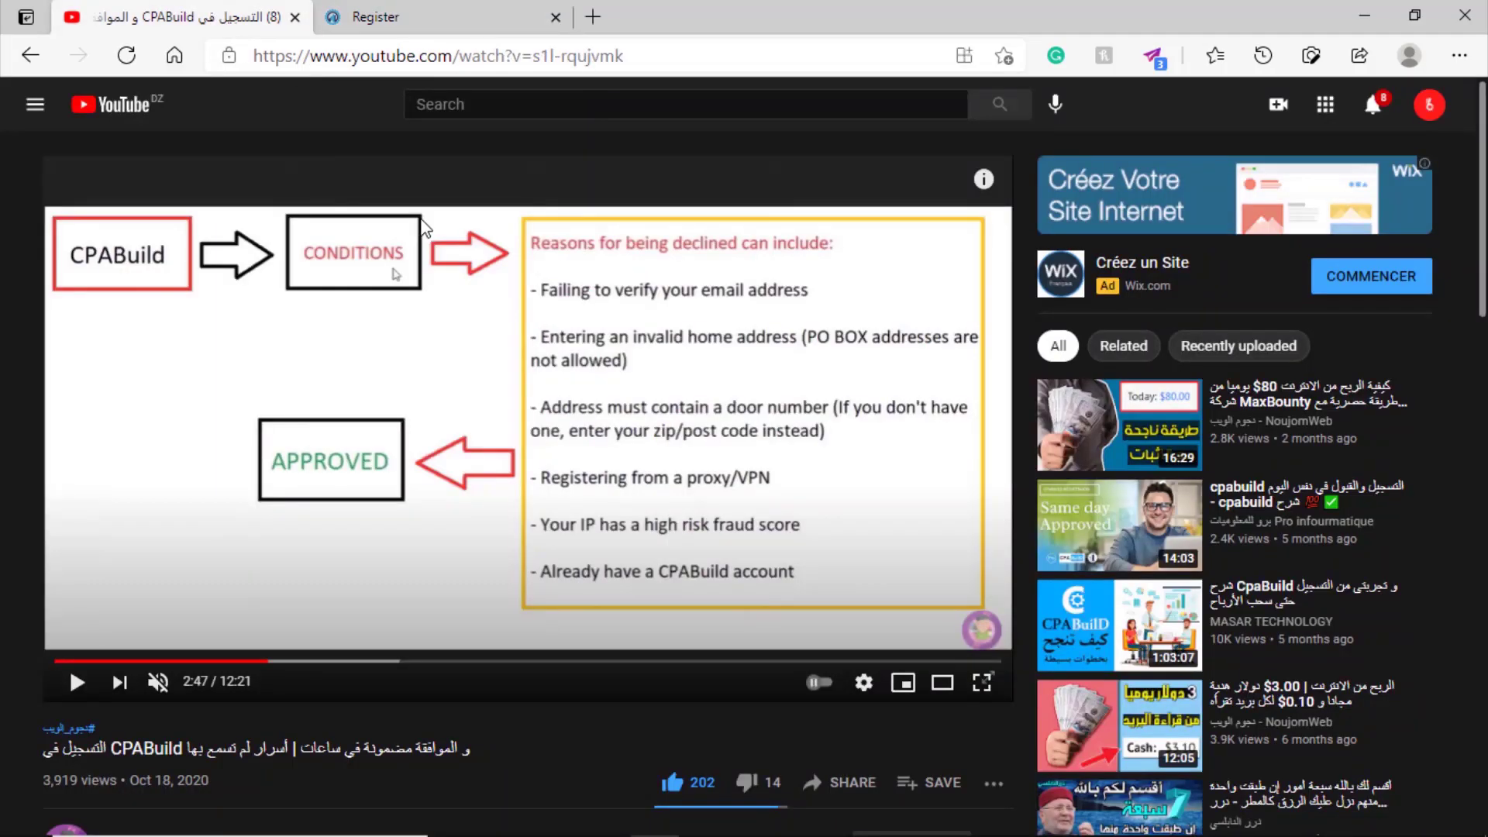
click(394, 12)
click(236, 8)
key(ctrl+Tab)
- Set the Country to Algeria, then go back to the YouTube tutorial
click(664, 488)
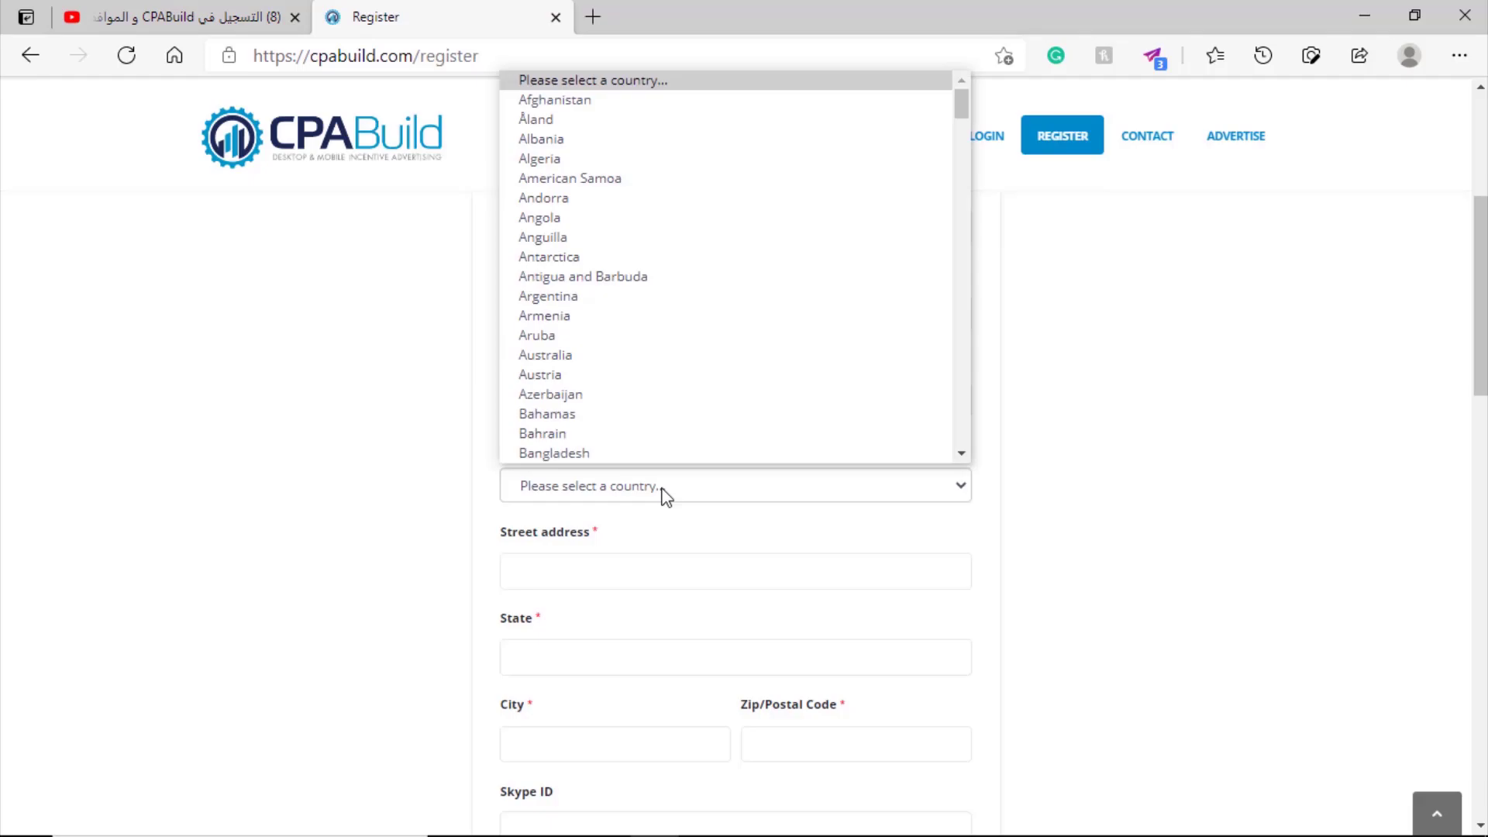
click(609, 158)
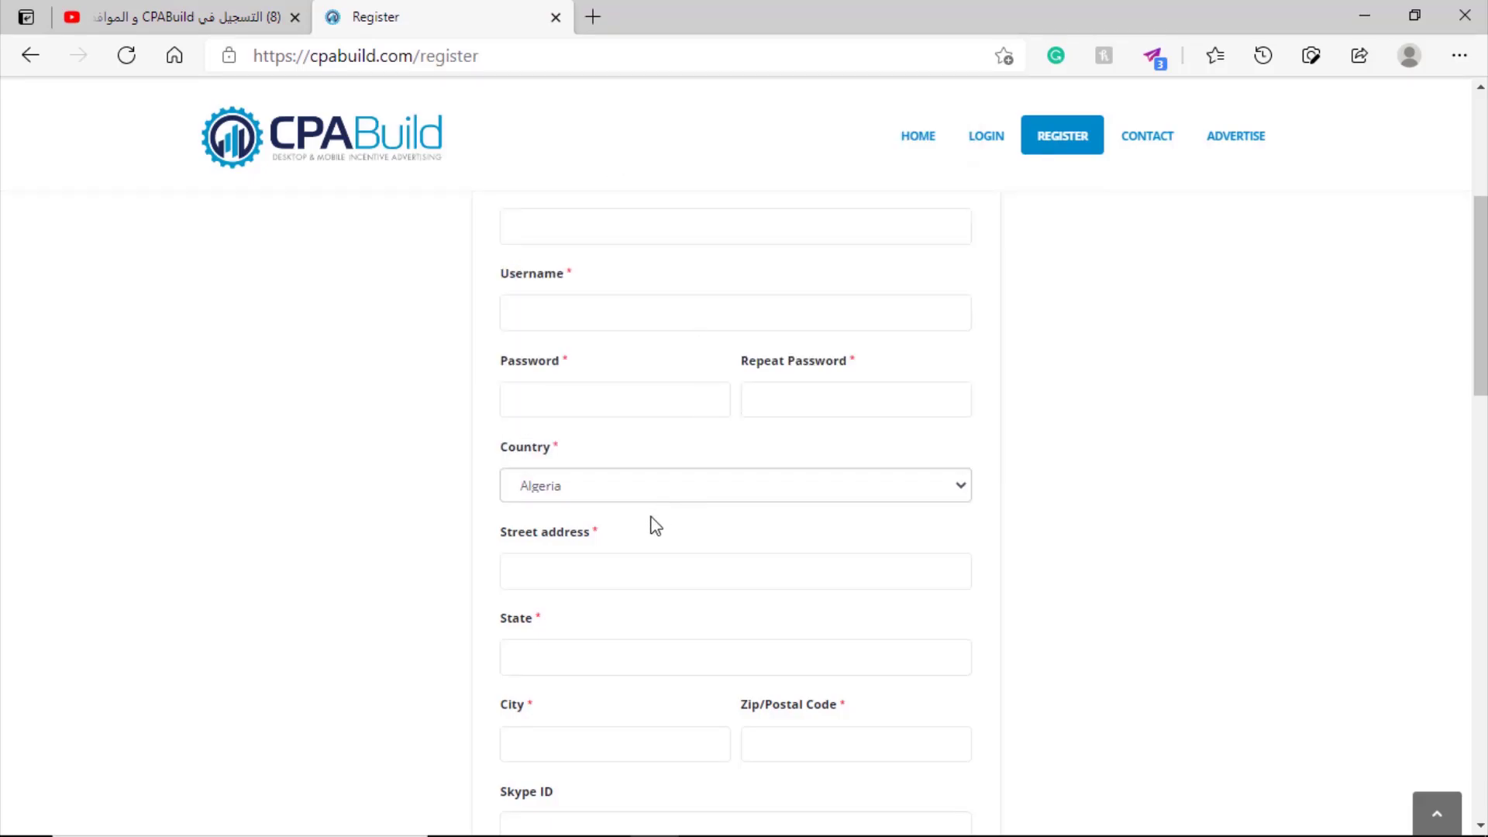
drag(502, 536, 607, 537)
click(609, 540)
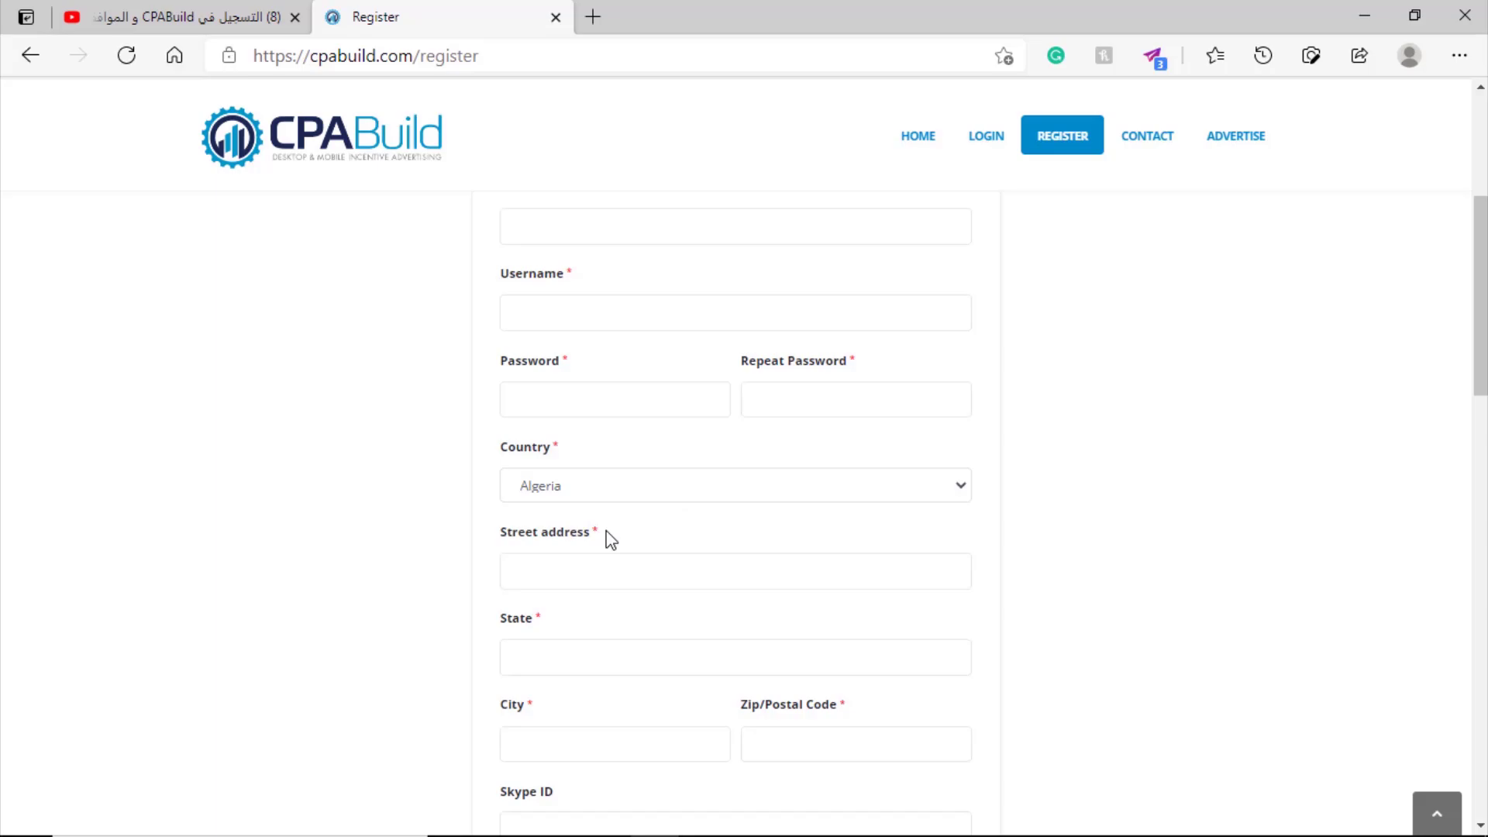
click(273, 16)
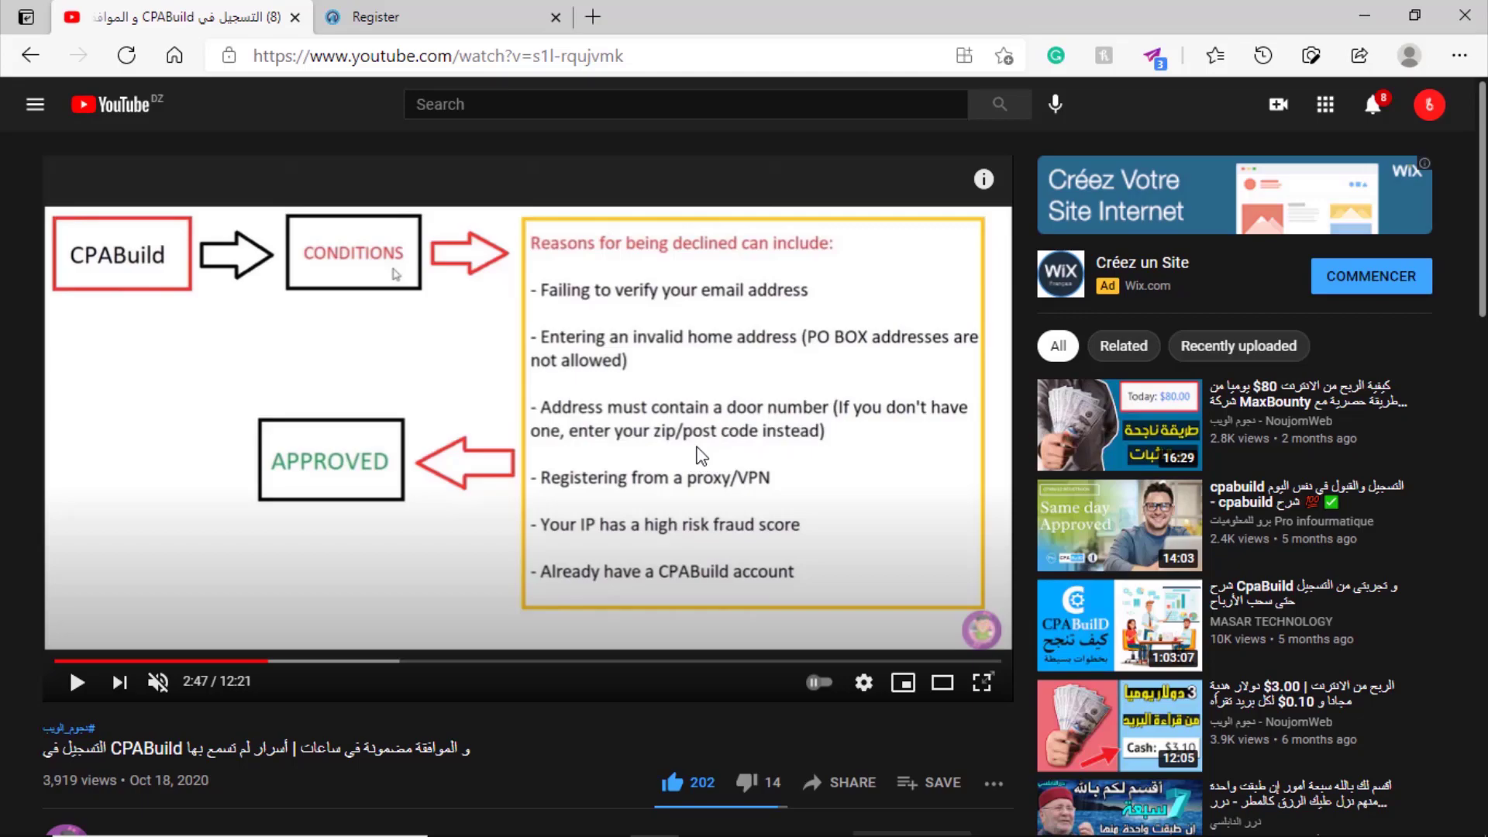
- Return to the registration form and scroll down to the Skype ID field
click(438, 14)
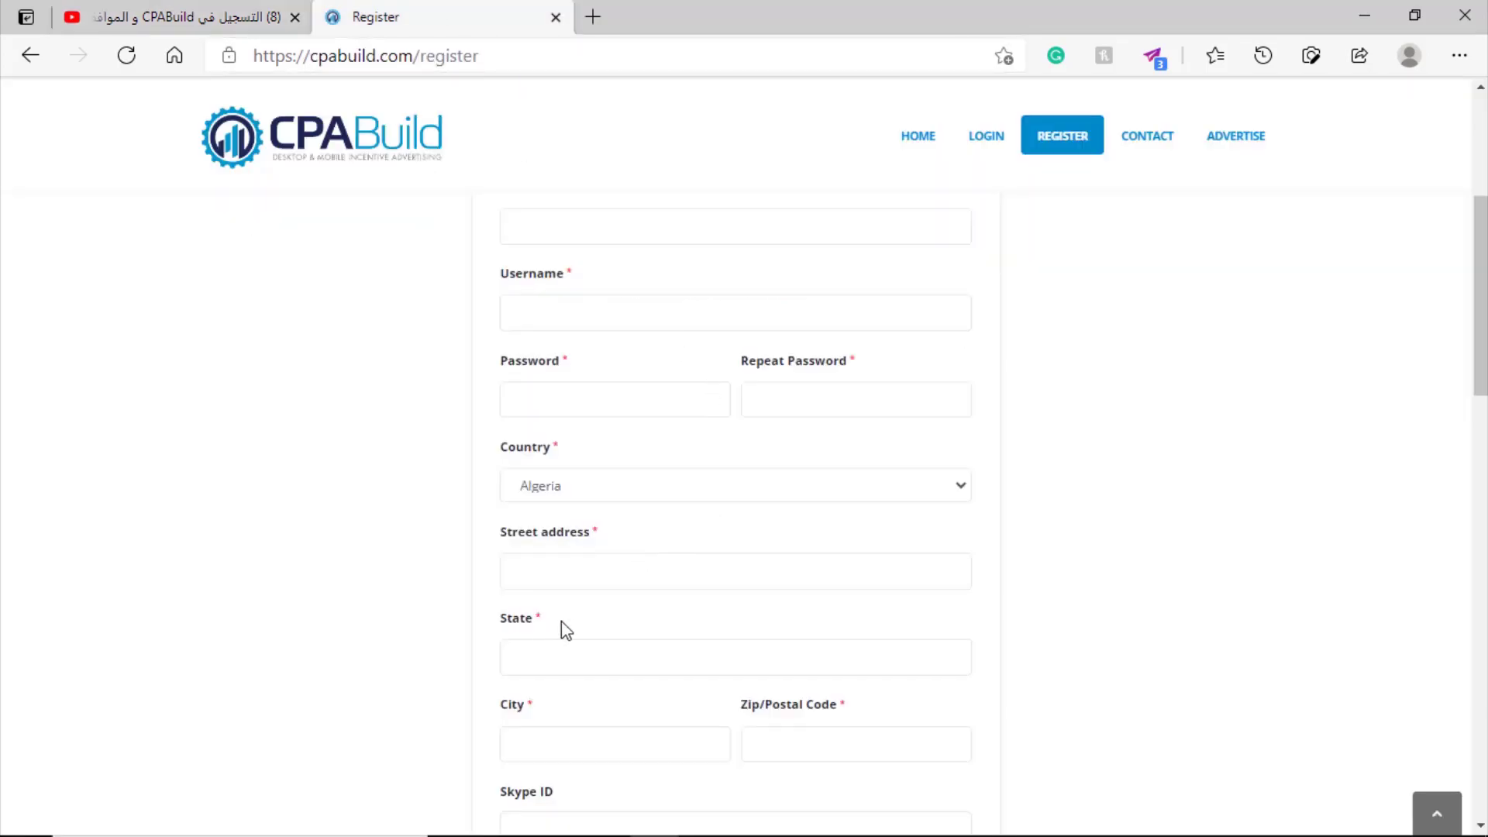
scroll(515, 622, down, 3)
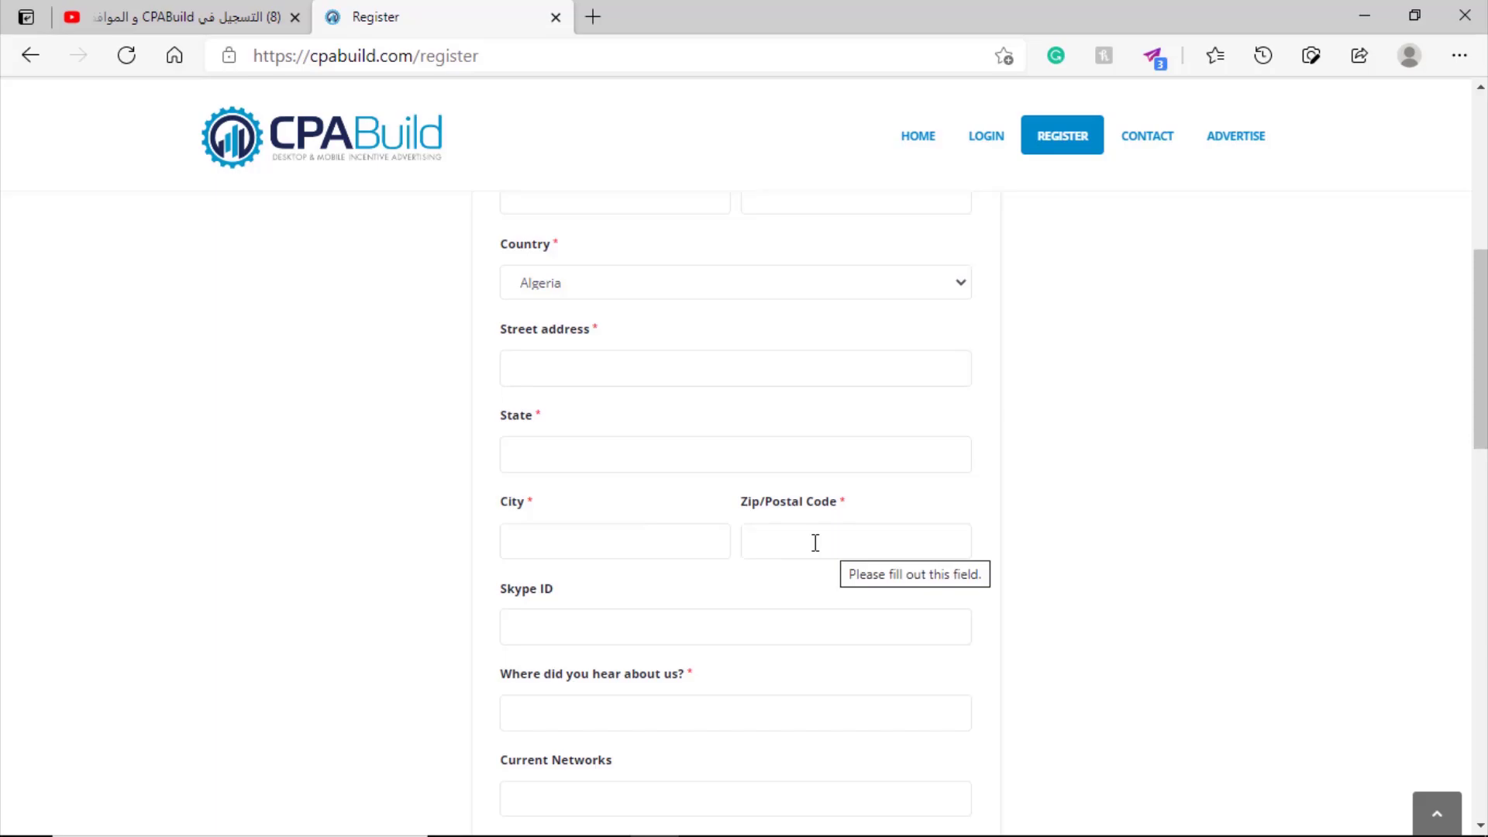
scroll(815, 543, down, 2)
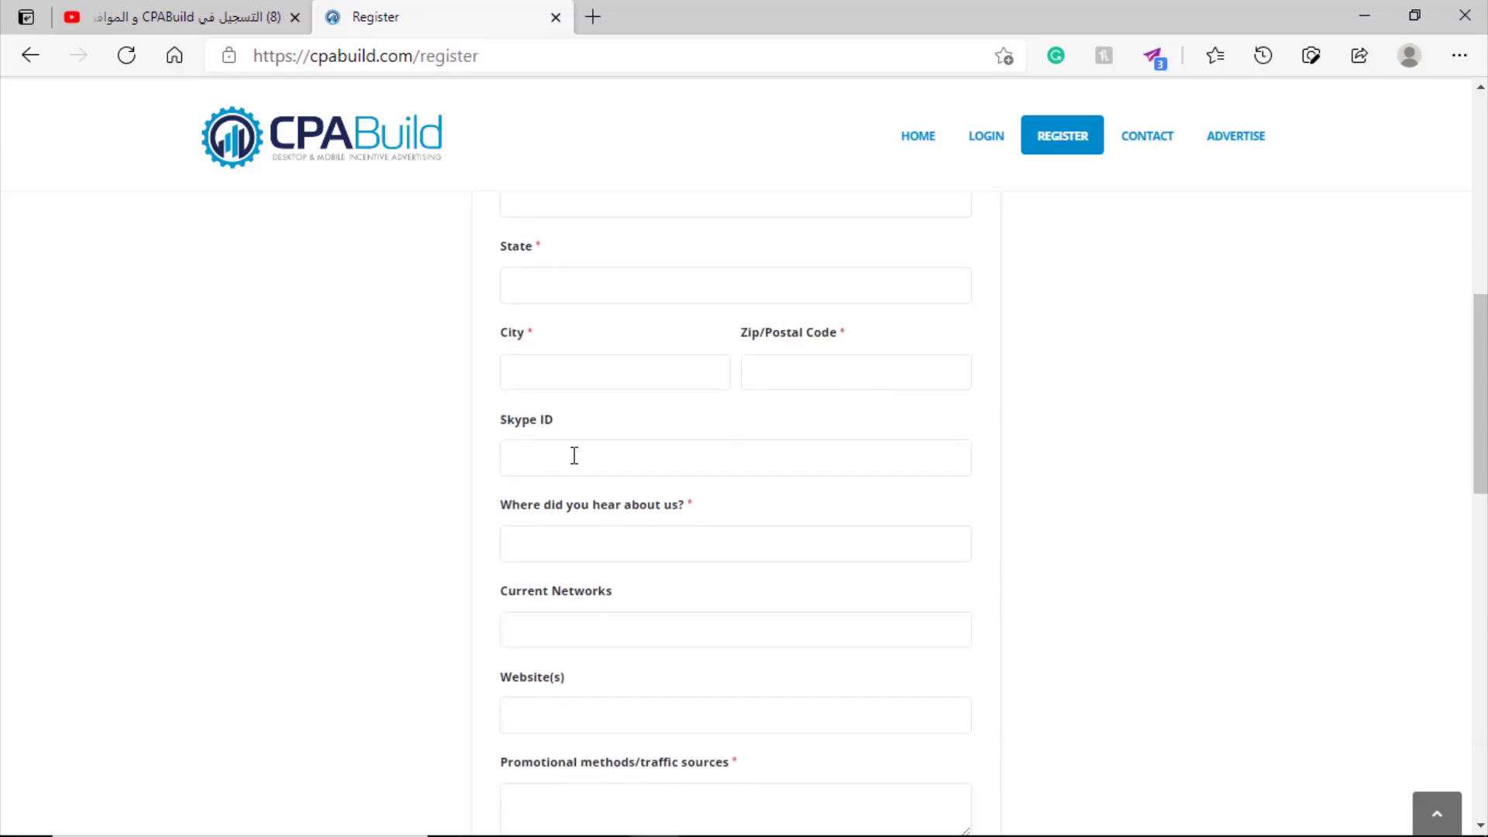
drag(572, 426, 488, 432)
click(612, 424)
- Answer 'Where did you hear about us?' with 'YouTube Noujomweb'
click(577, 510)
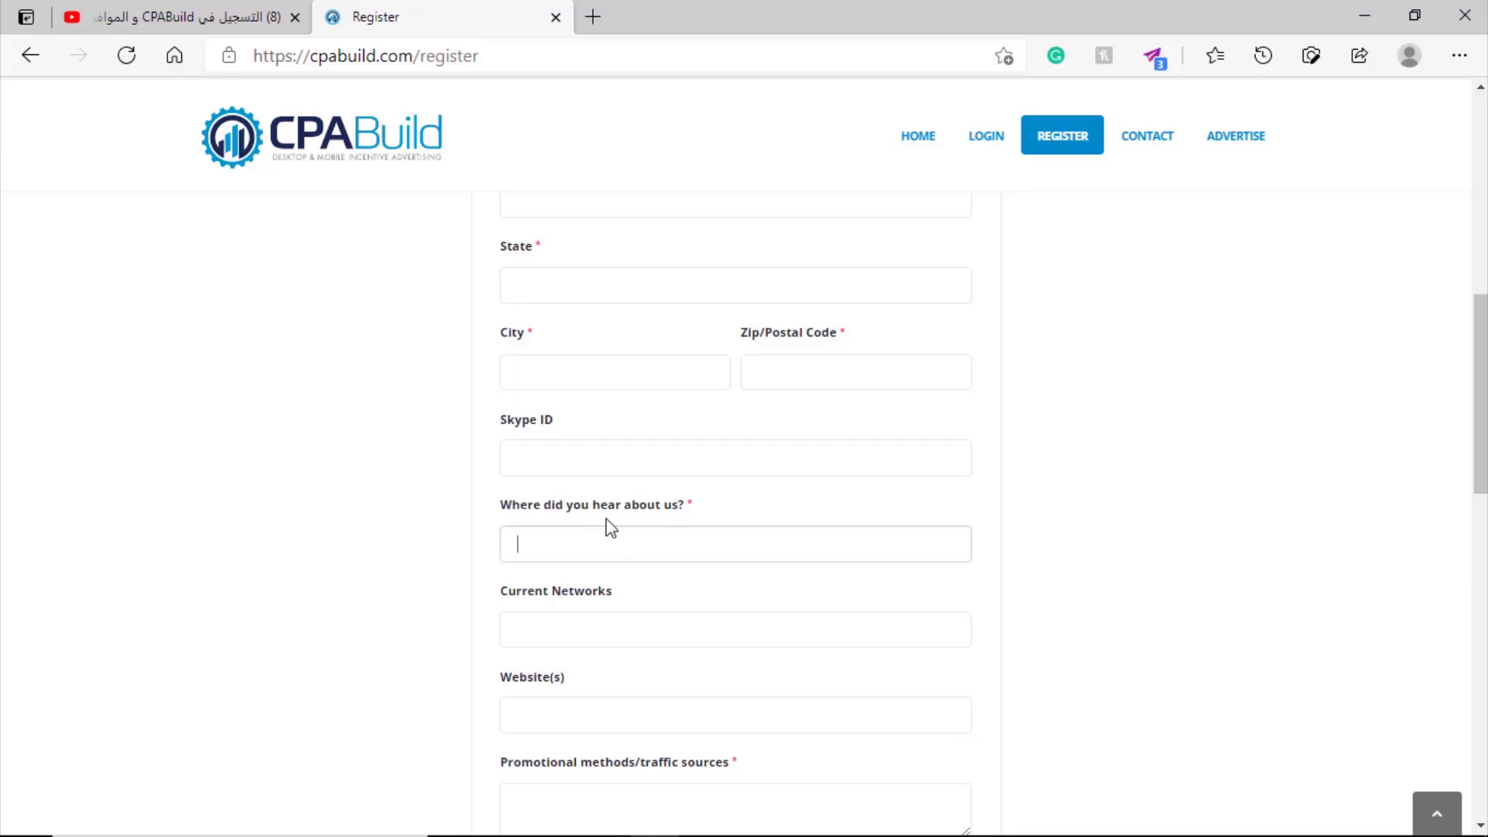
text(YouTube Noujomweb)
key(Left)
key(Left)
key(Left)
click(641, 521)
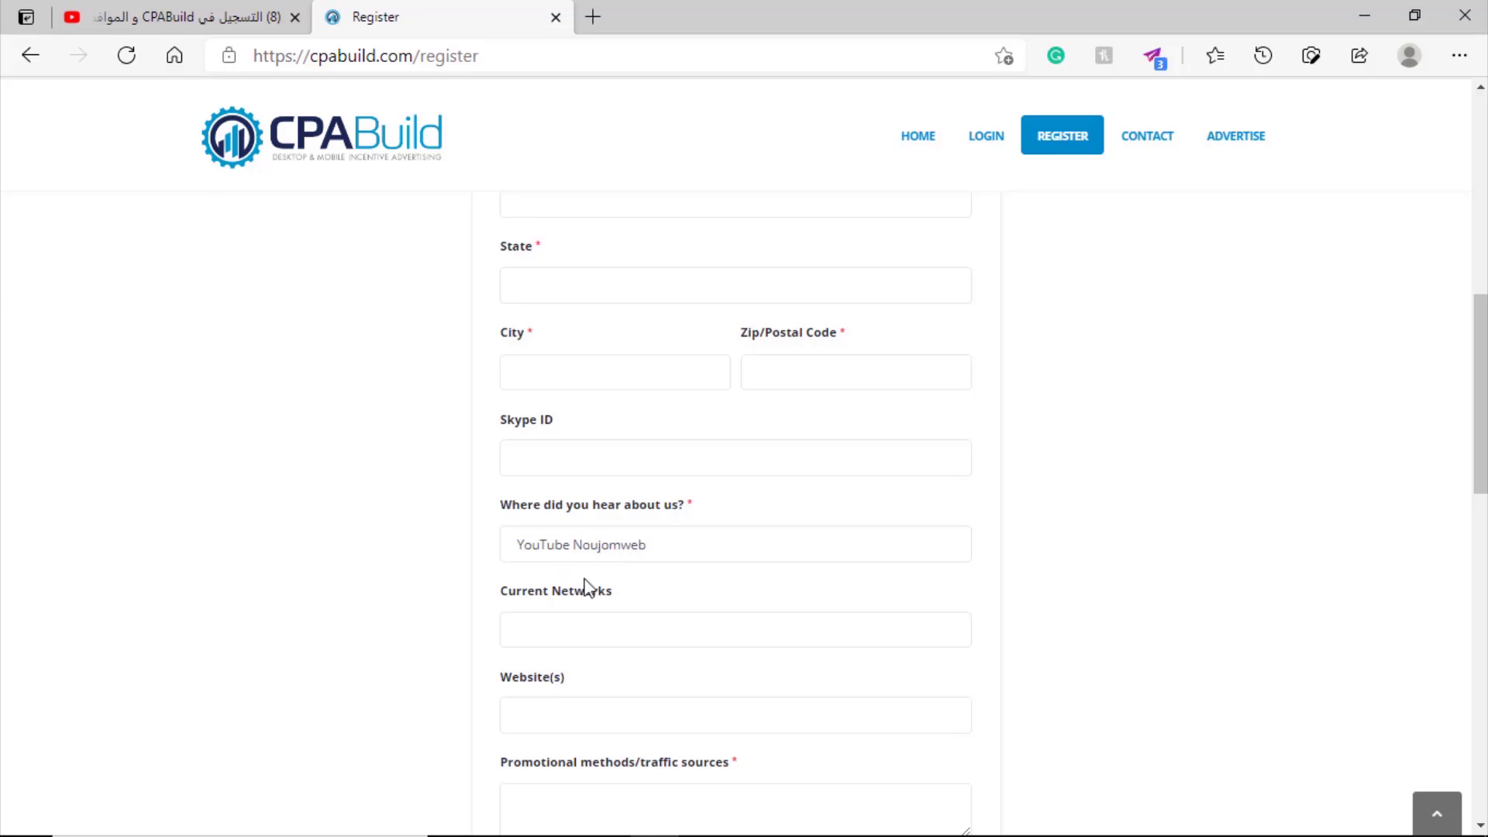
scroll(637, 591, down, 2)
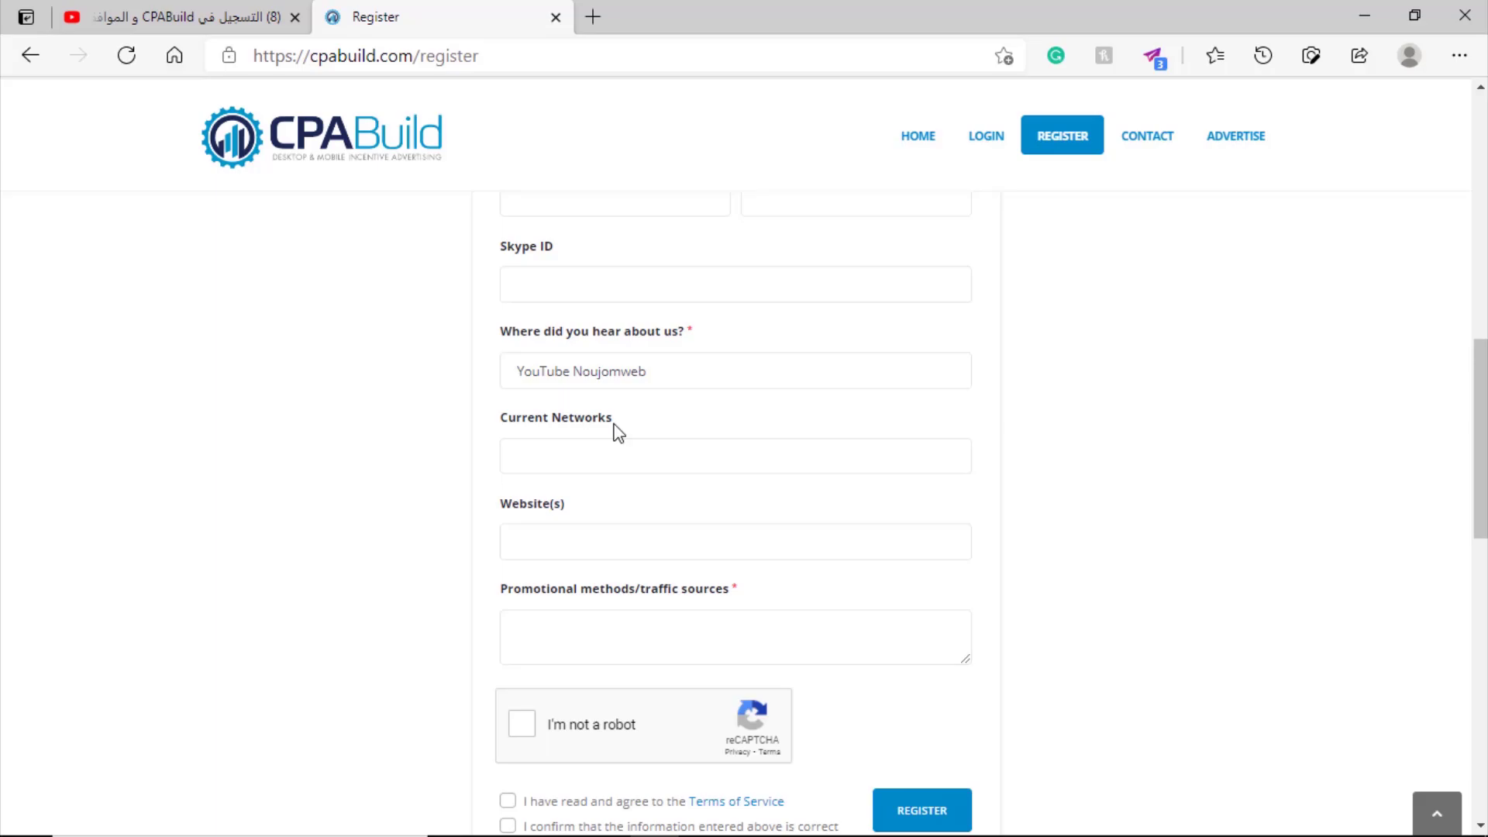
- Enter 'Ogads, Cpagrip, Cpalead' as Current Networks, then scroll down to the promotional methods box
click(610, 443)
text(Ogads, )
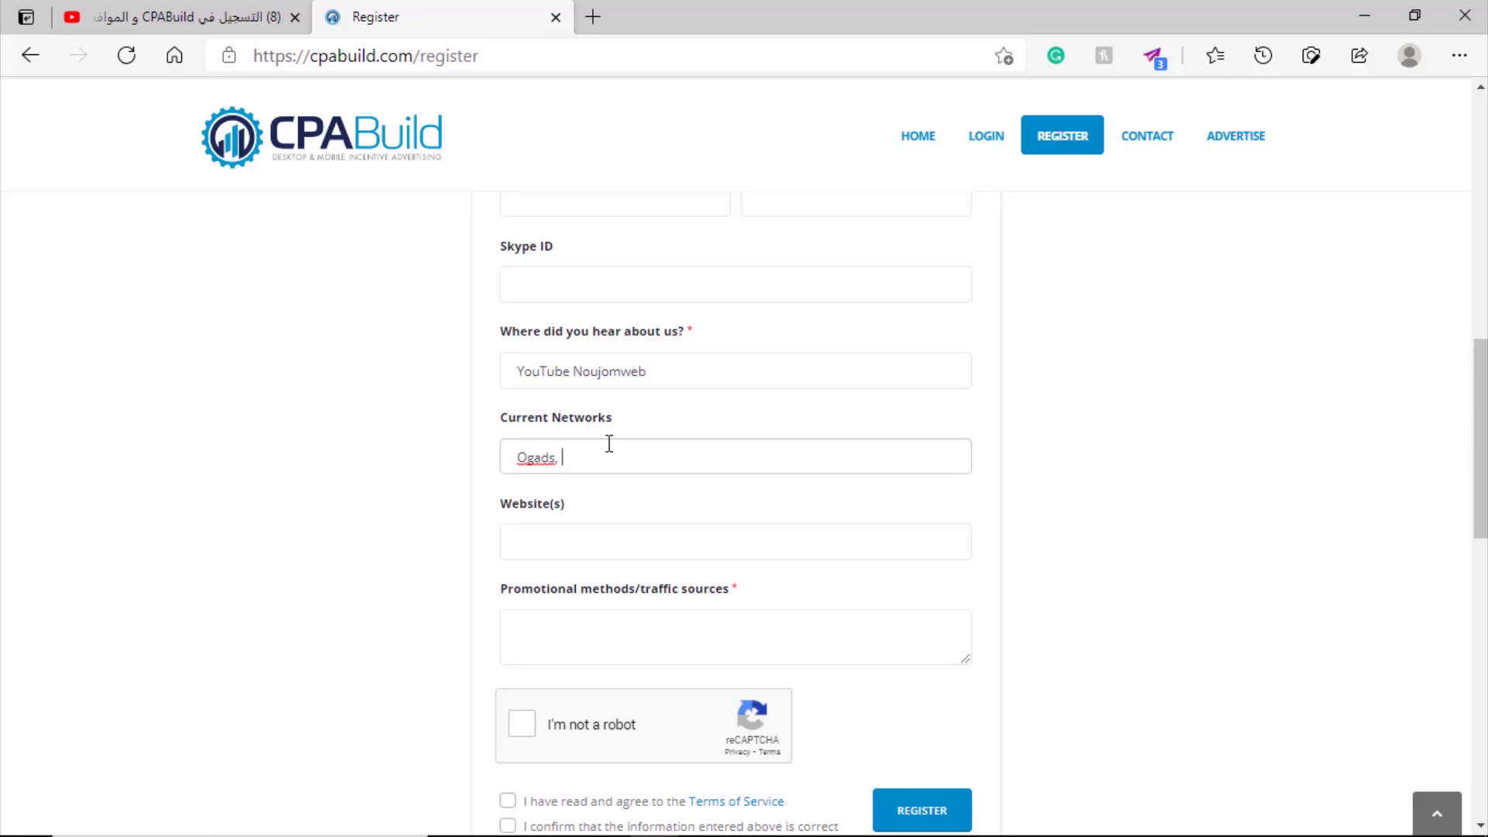
text(Cpagrip, Cpalead)
click(857, 429)
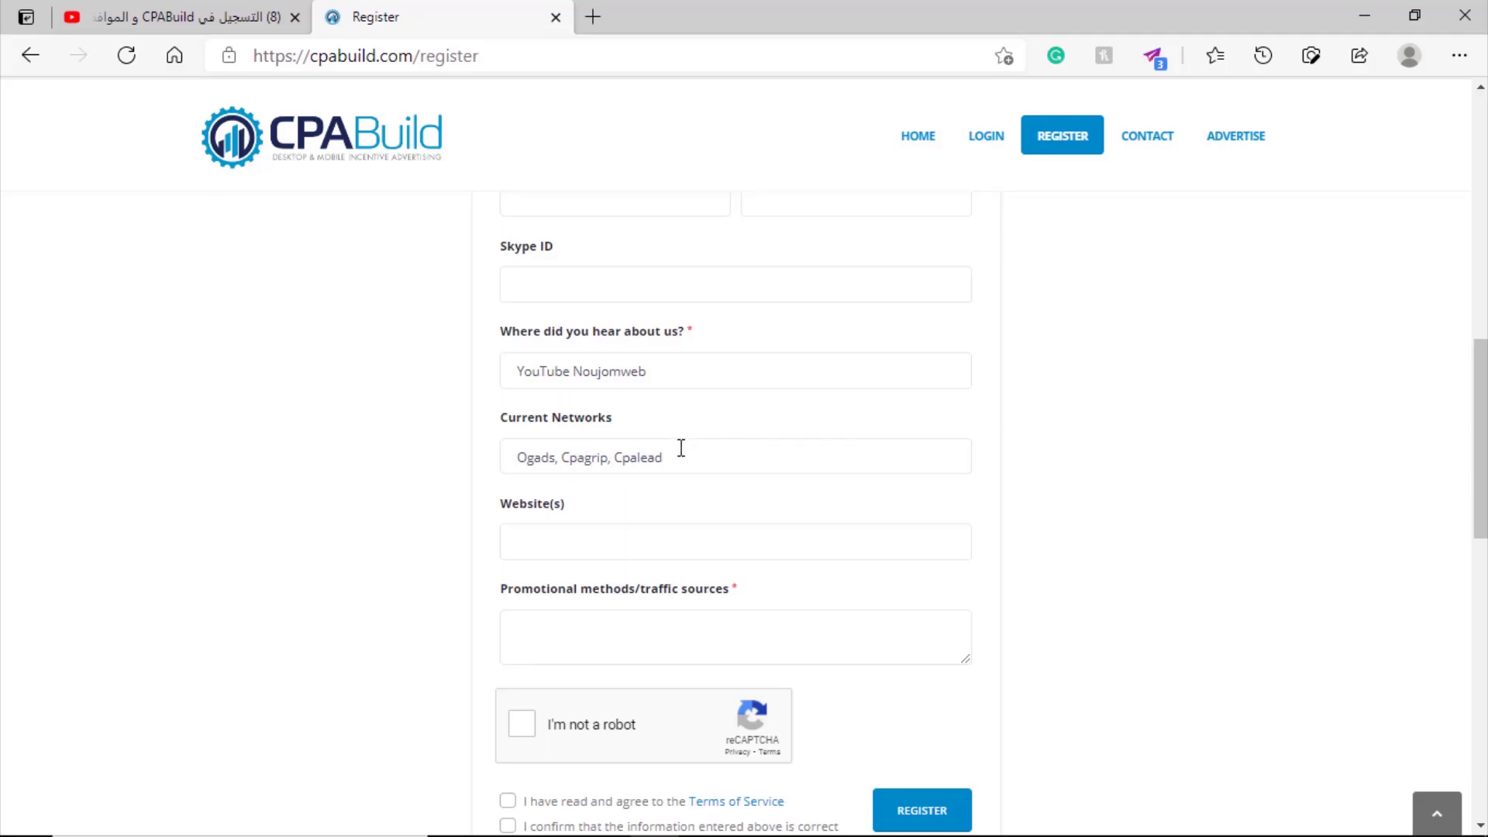
scroll(1063, 435, down, 2)
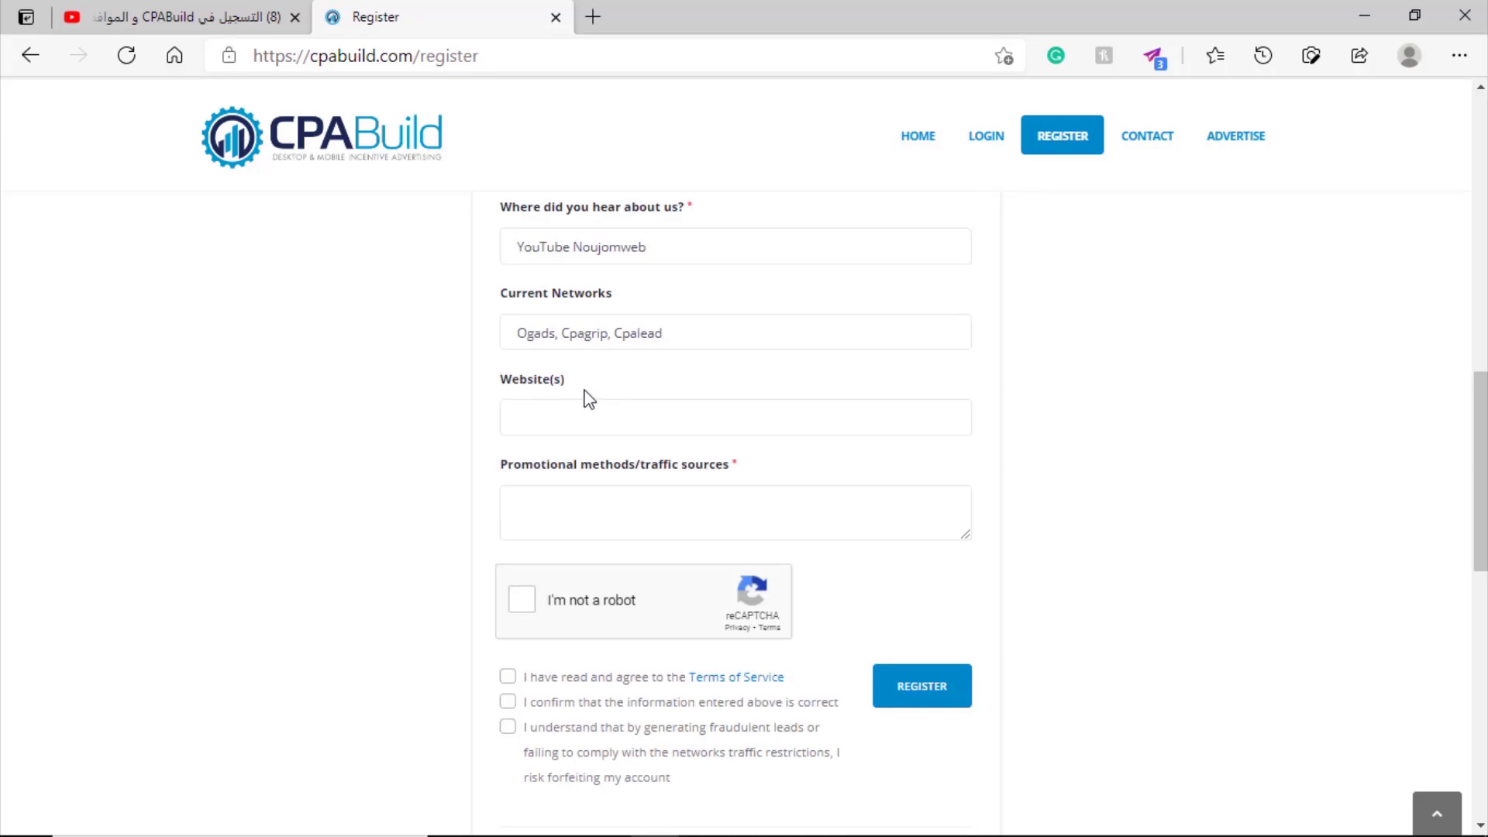
drag(581, 387, 522, 379)
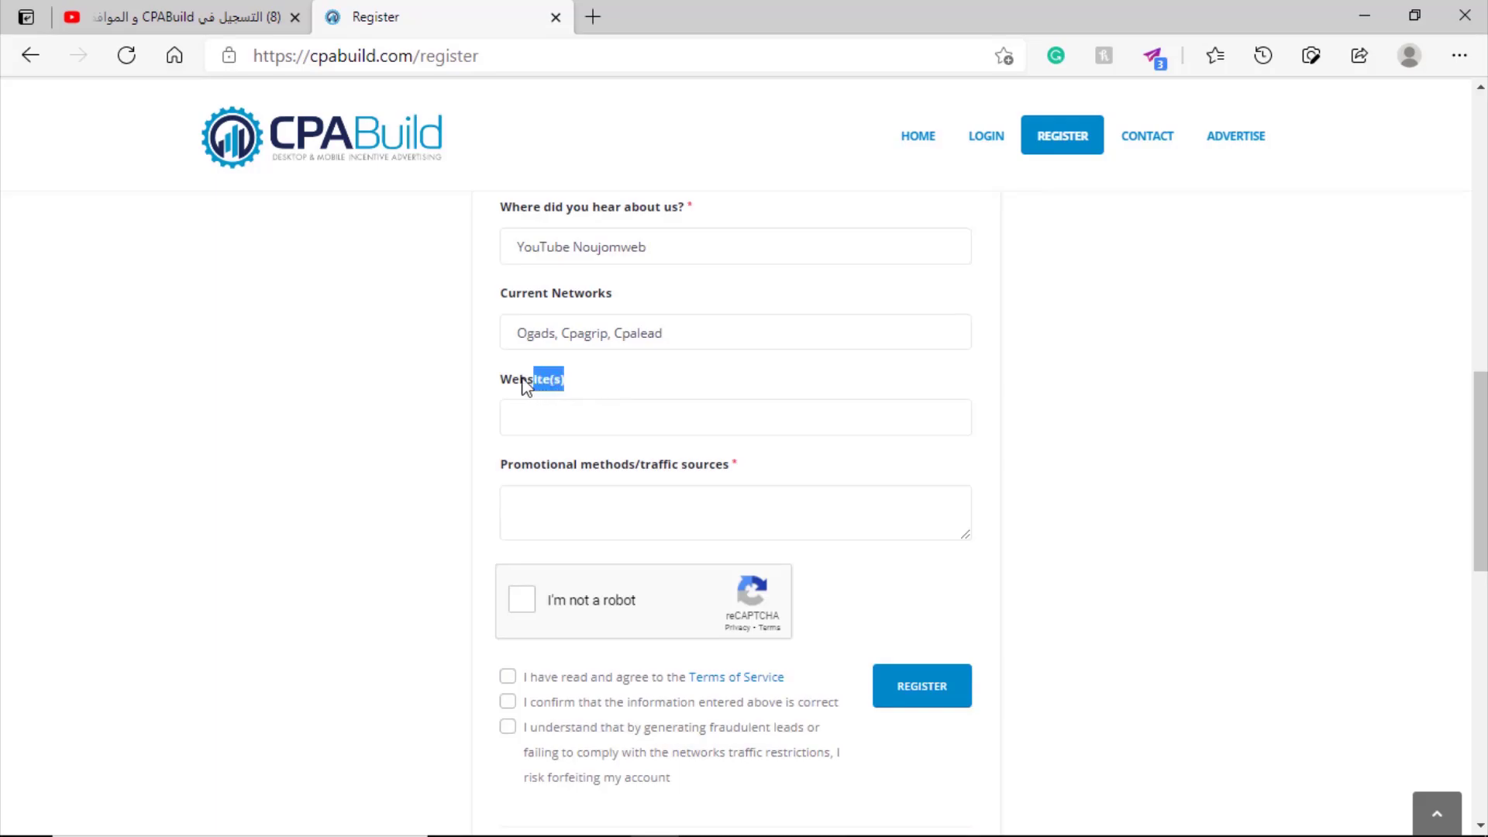
click(579, 389)
scroll(580, 402, down, 3)
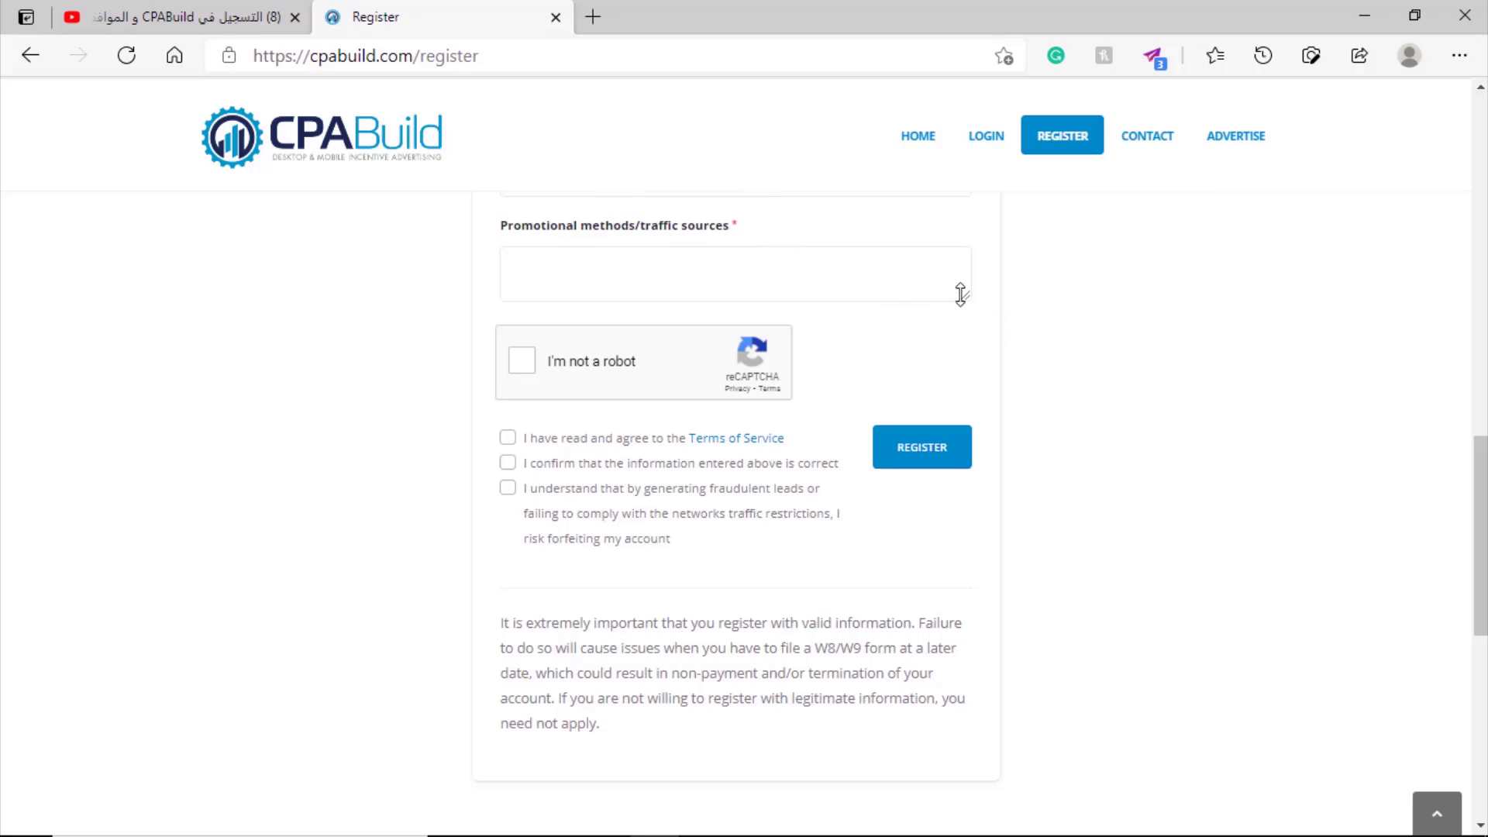
- Enlarge the Promotional methods box and describe content lockers, direct offers and paid Google and Facebook ads
drag(967, 328, 967, 481)
text(I use)
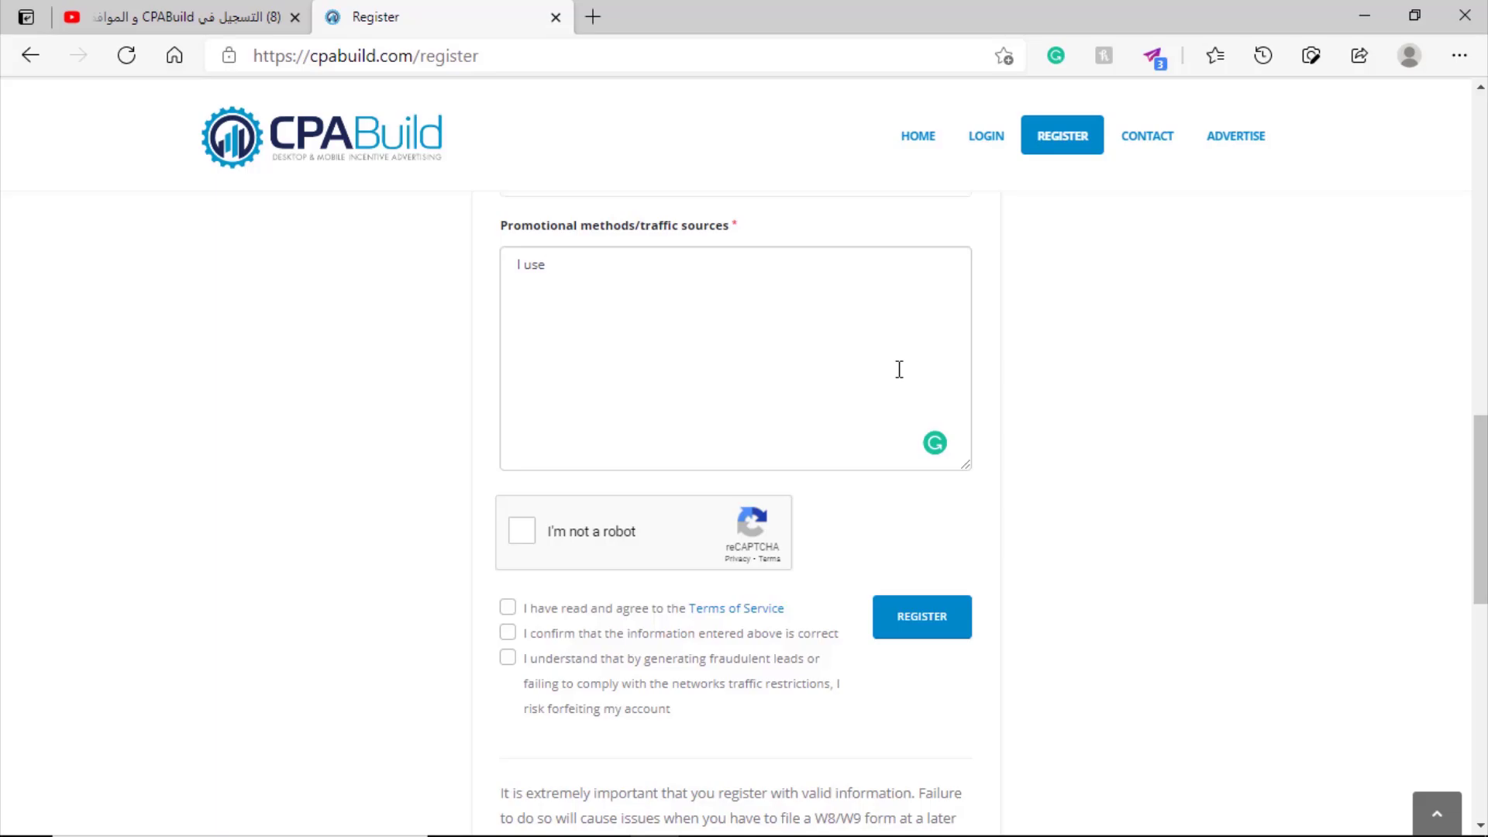
text(content locker, direct offers, I)
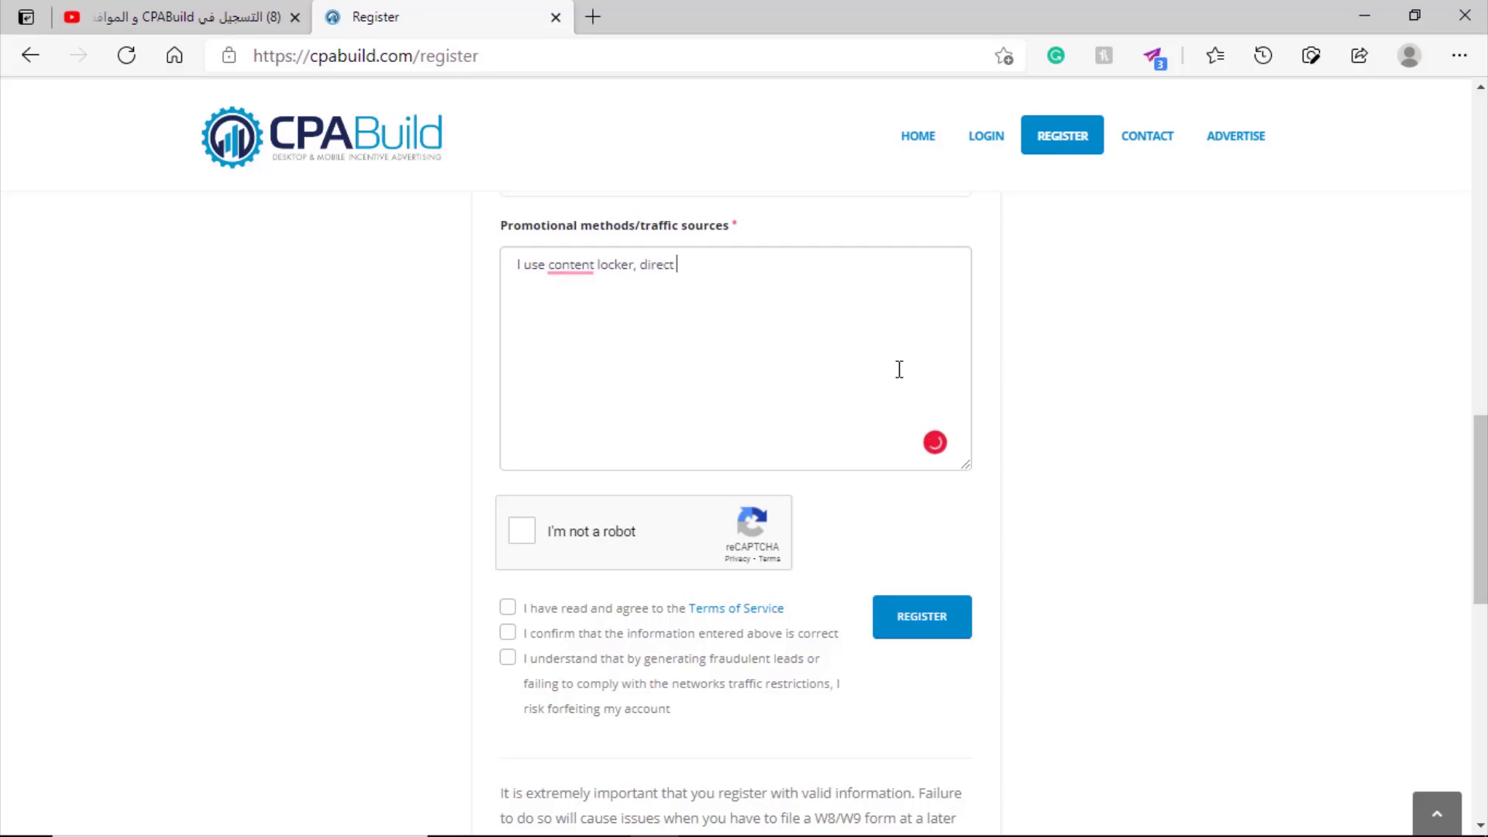
text( send traffic from paid ads )
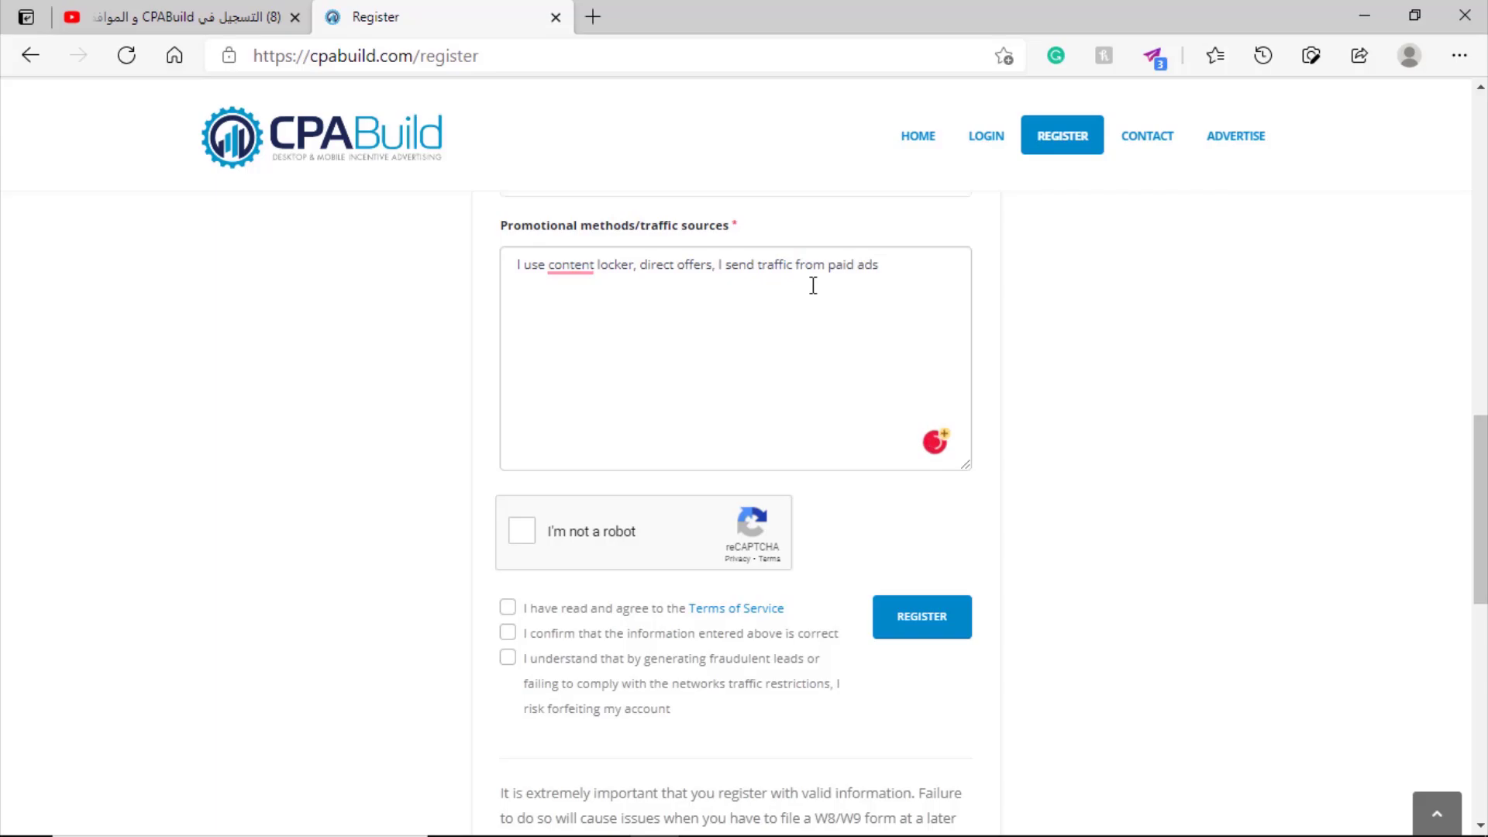
text(like google ads, facebook ads,)
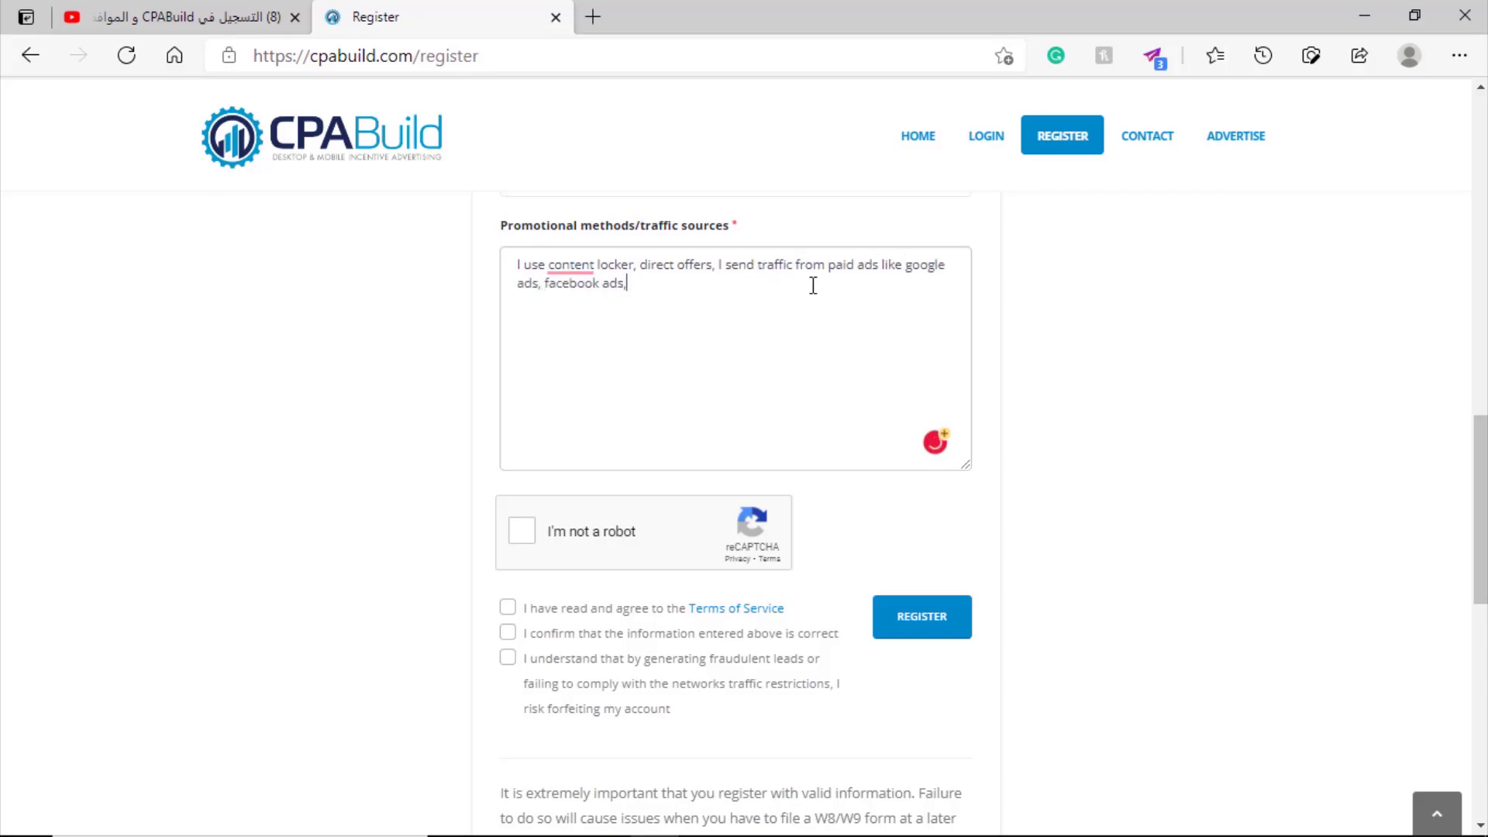
text( tiktok ads, And I use free traffic)
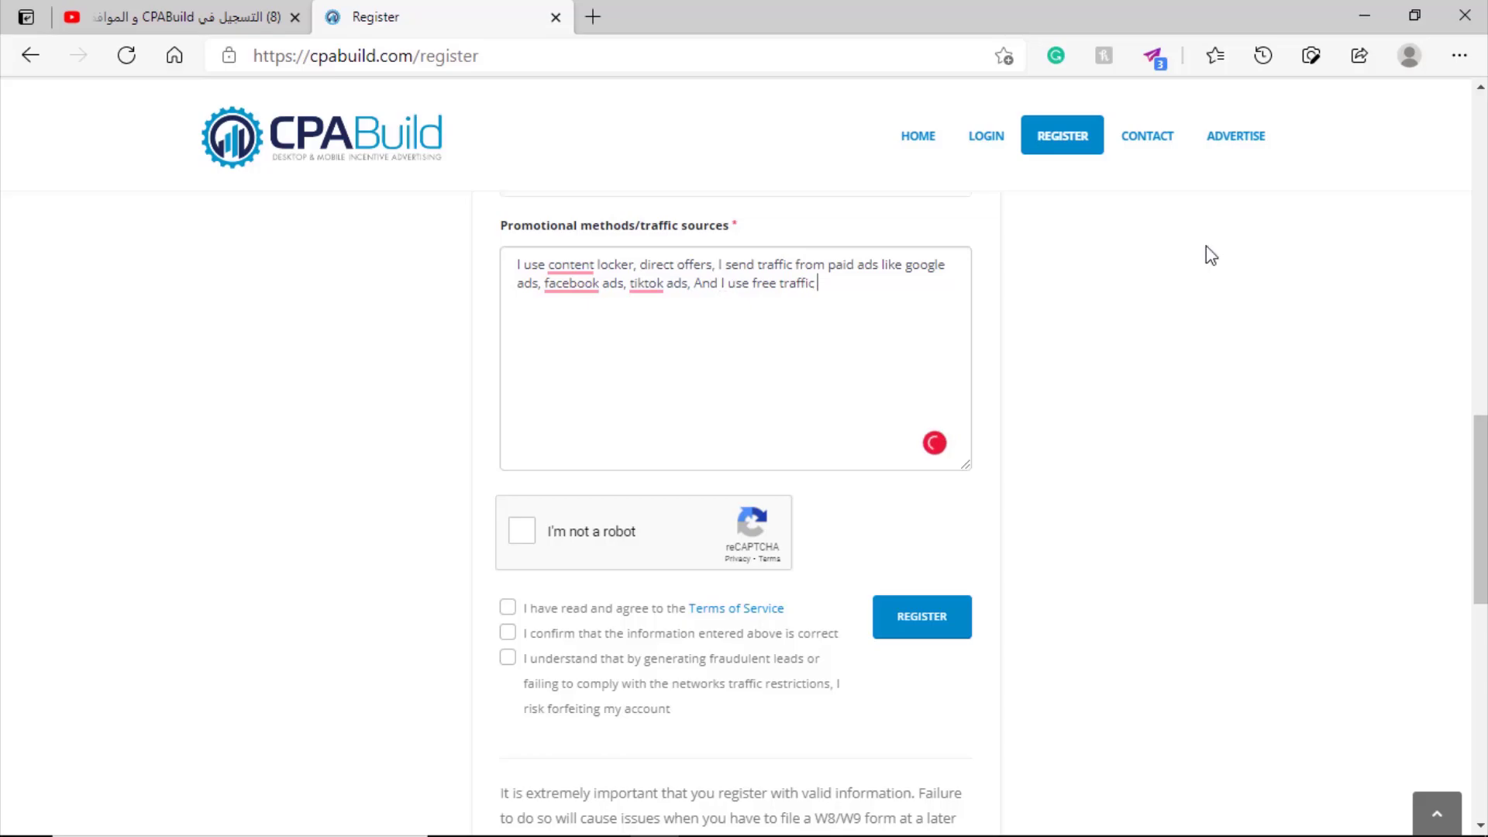
text( SEO methods.)
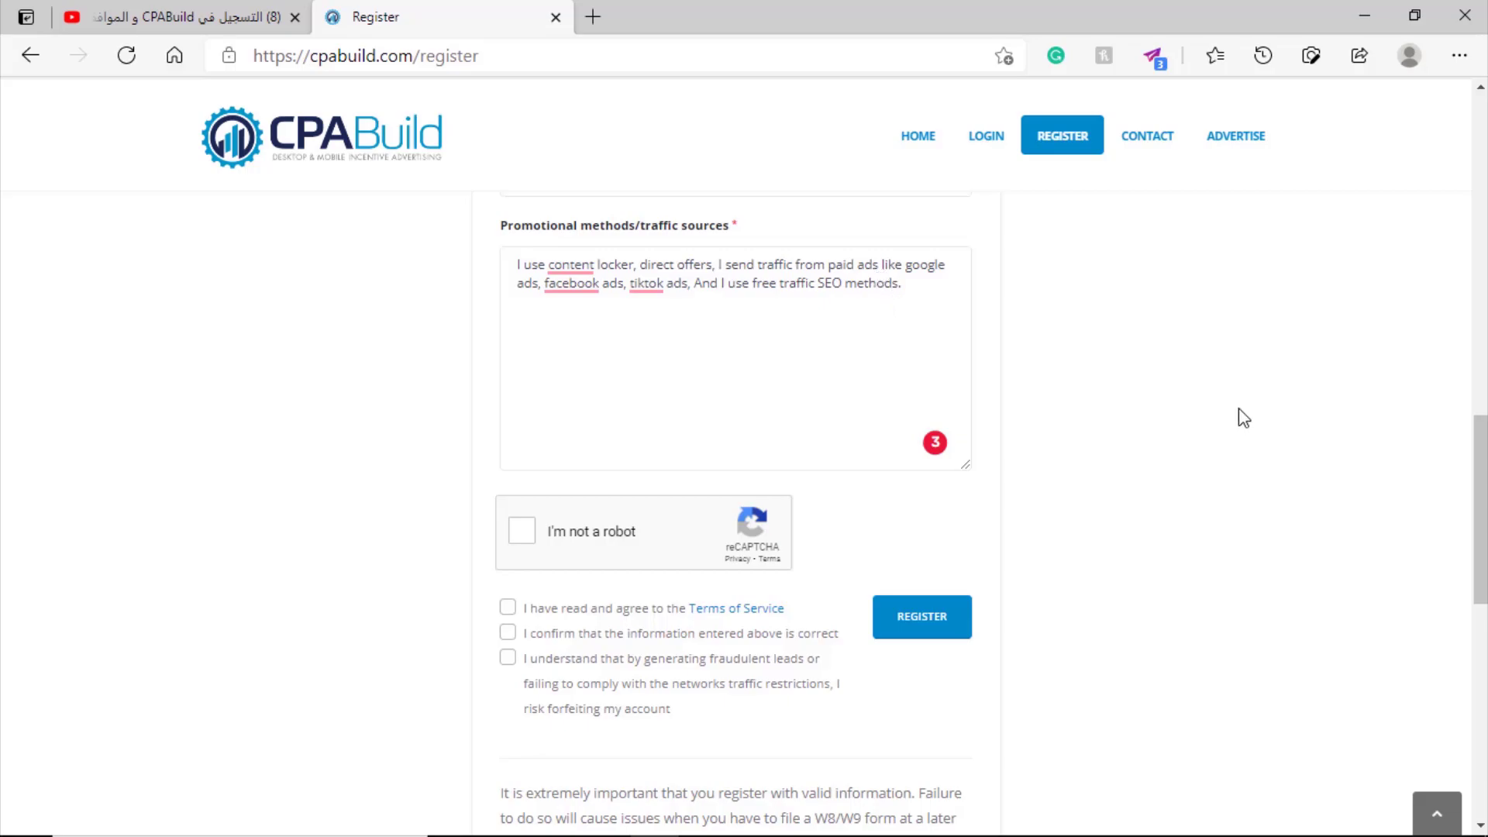
- Pass the reCAPTCHA and tick the Terms, correct-information and fraud-forfeiture agreements
click(575, 527)
click(508, 607)
click(507, 632)
click(511, 658)
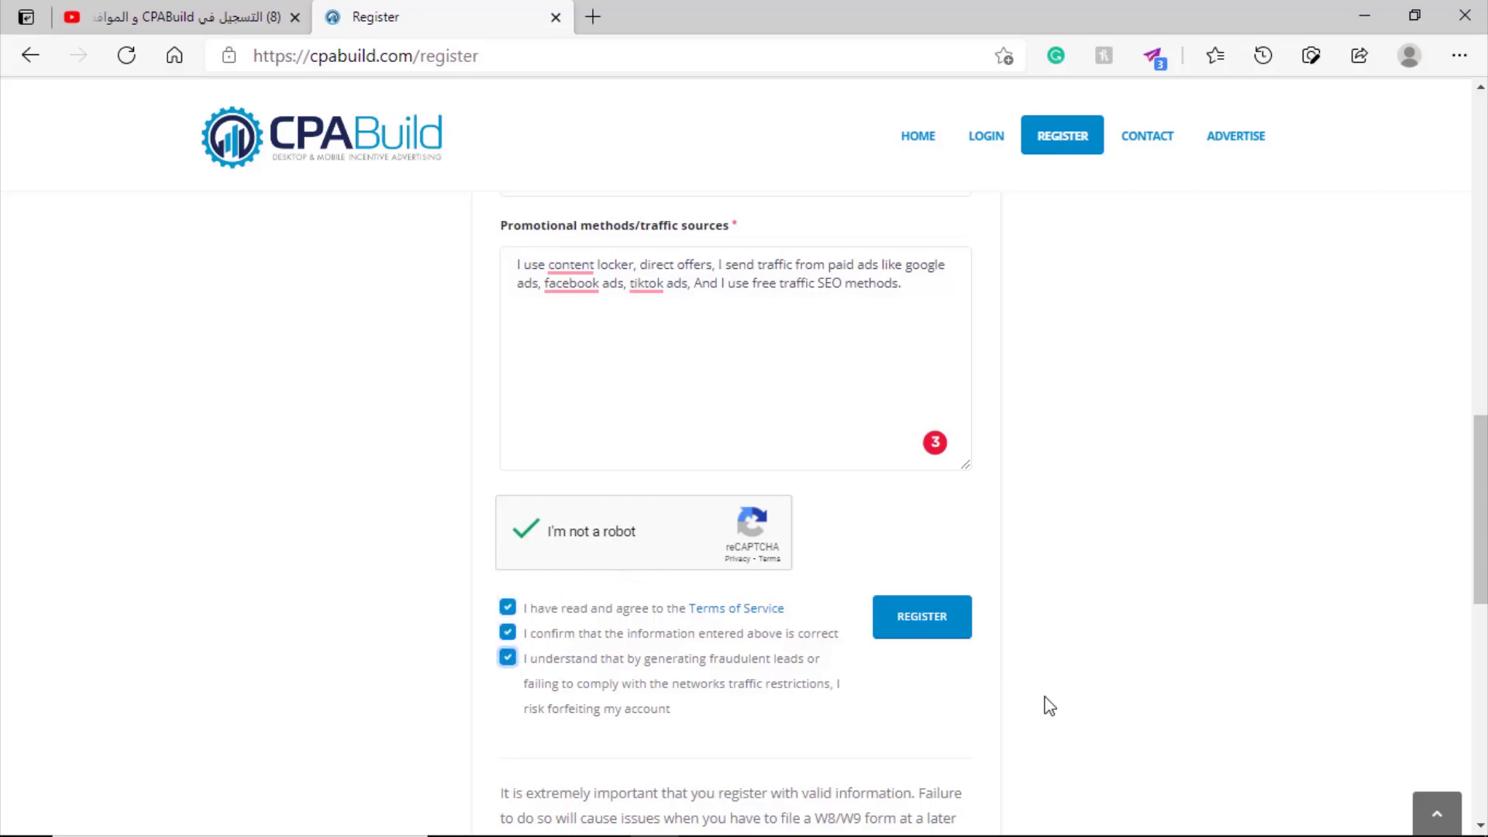
scroll(1416, 552, down, 1)
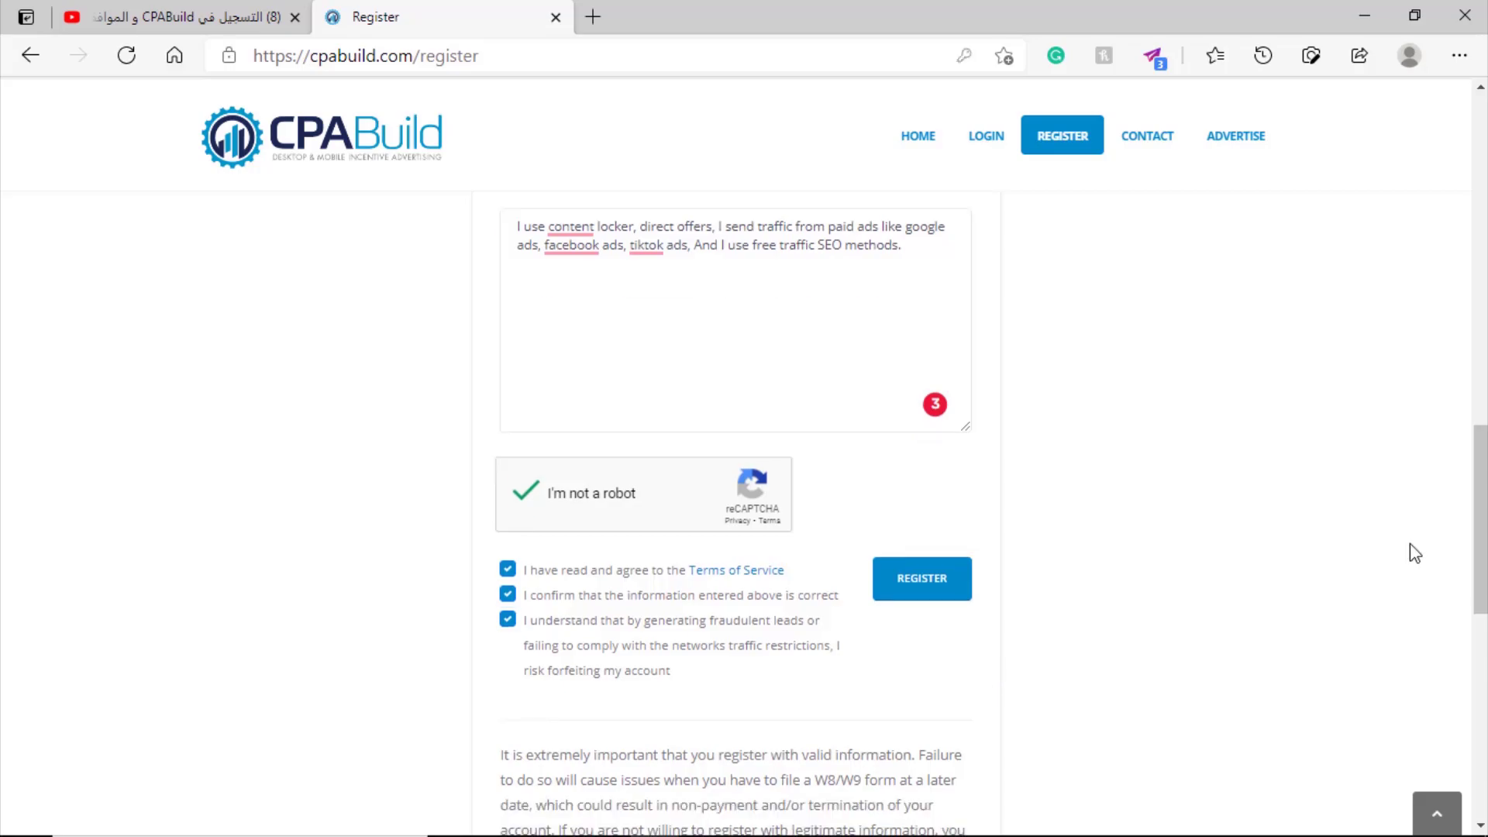
click(186, 17)
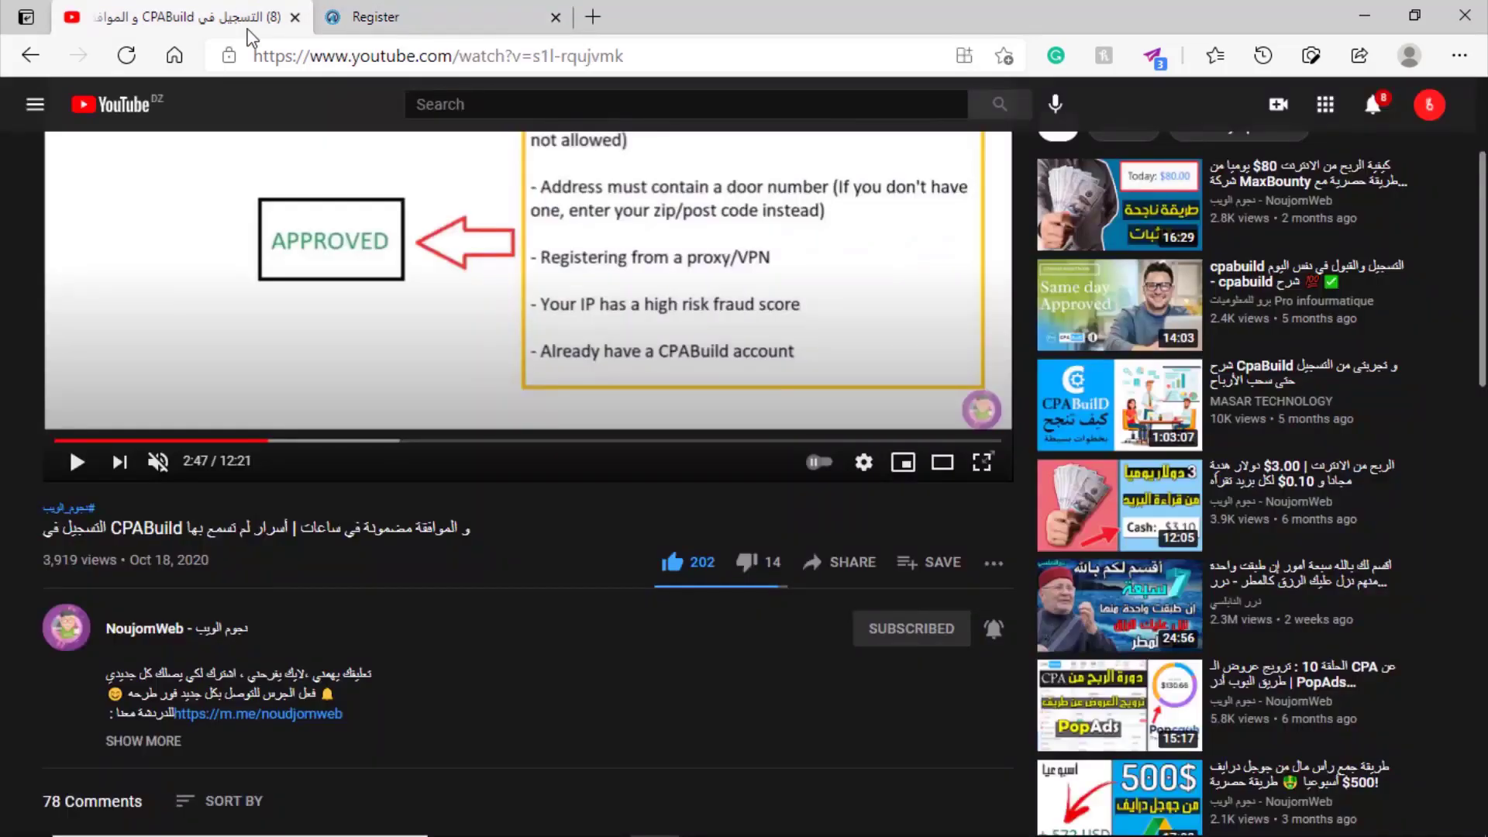
- Scroll back to the top of the tutorial page and return to the CPABuild form
scroll(1356, 240, up, 2)
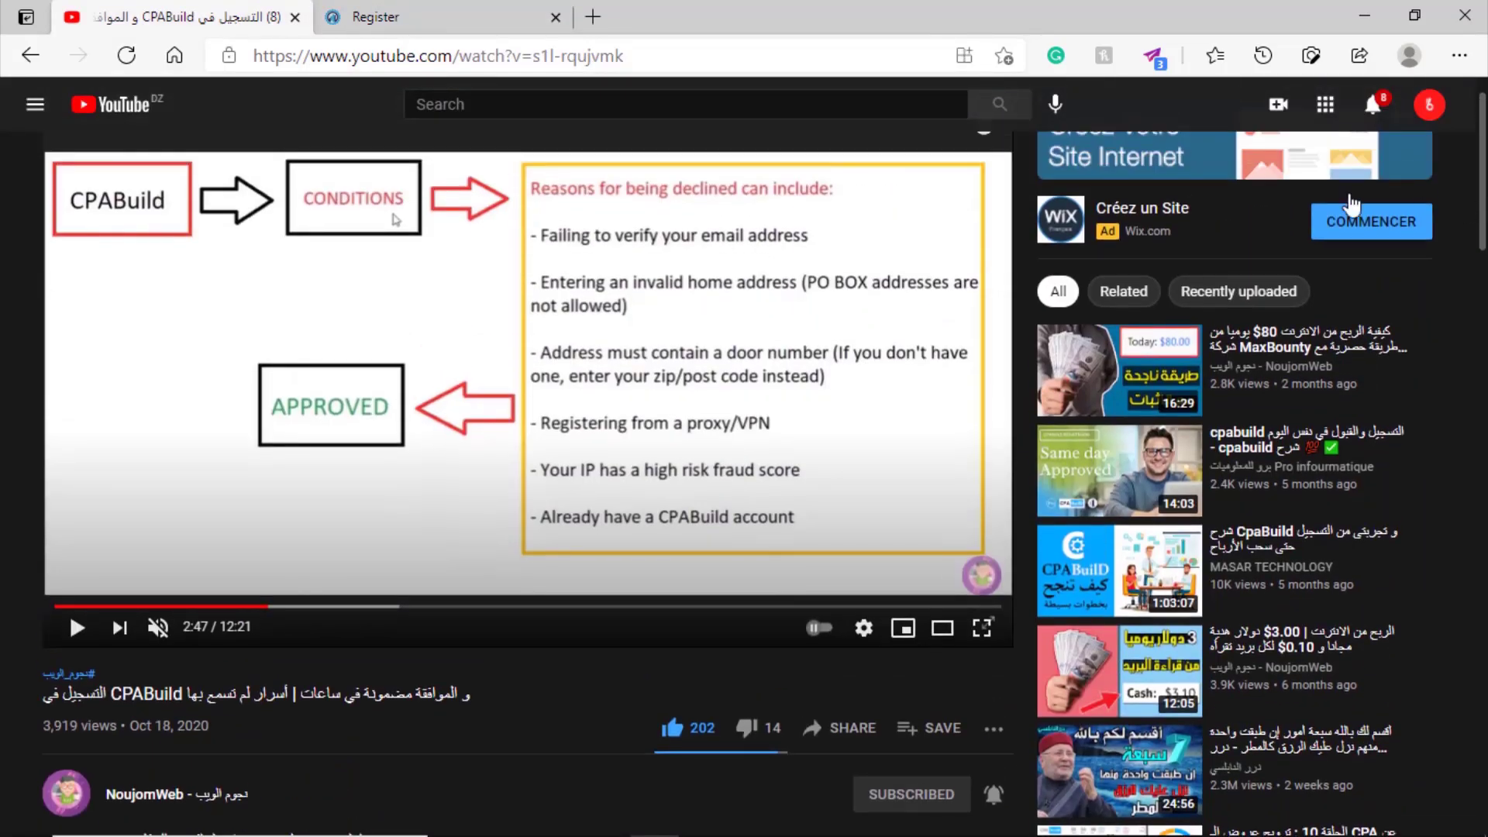
click(431, 16)
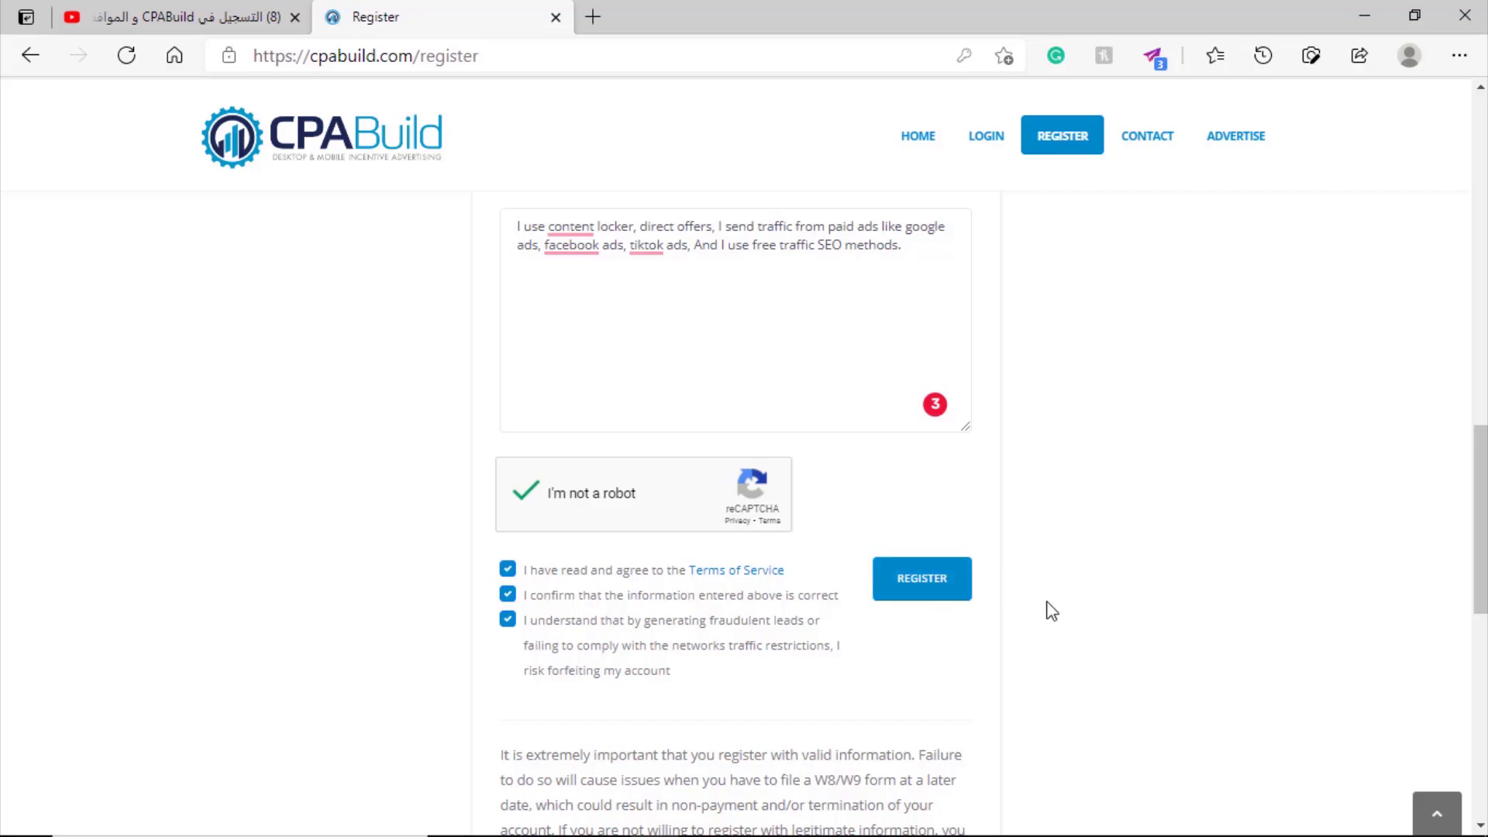
- Submit the registration application and review the Email Verification step on the status page
click(914, 590)
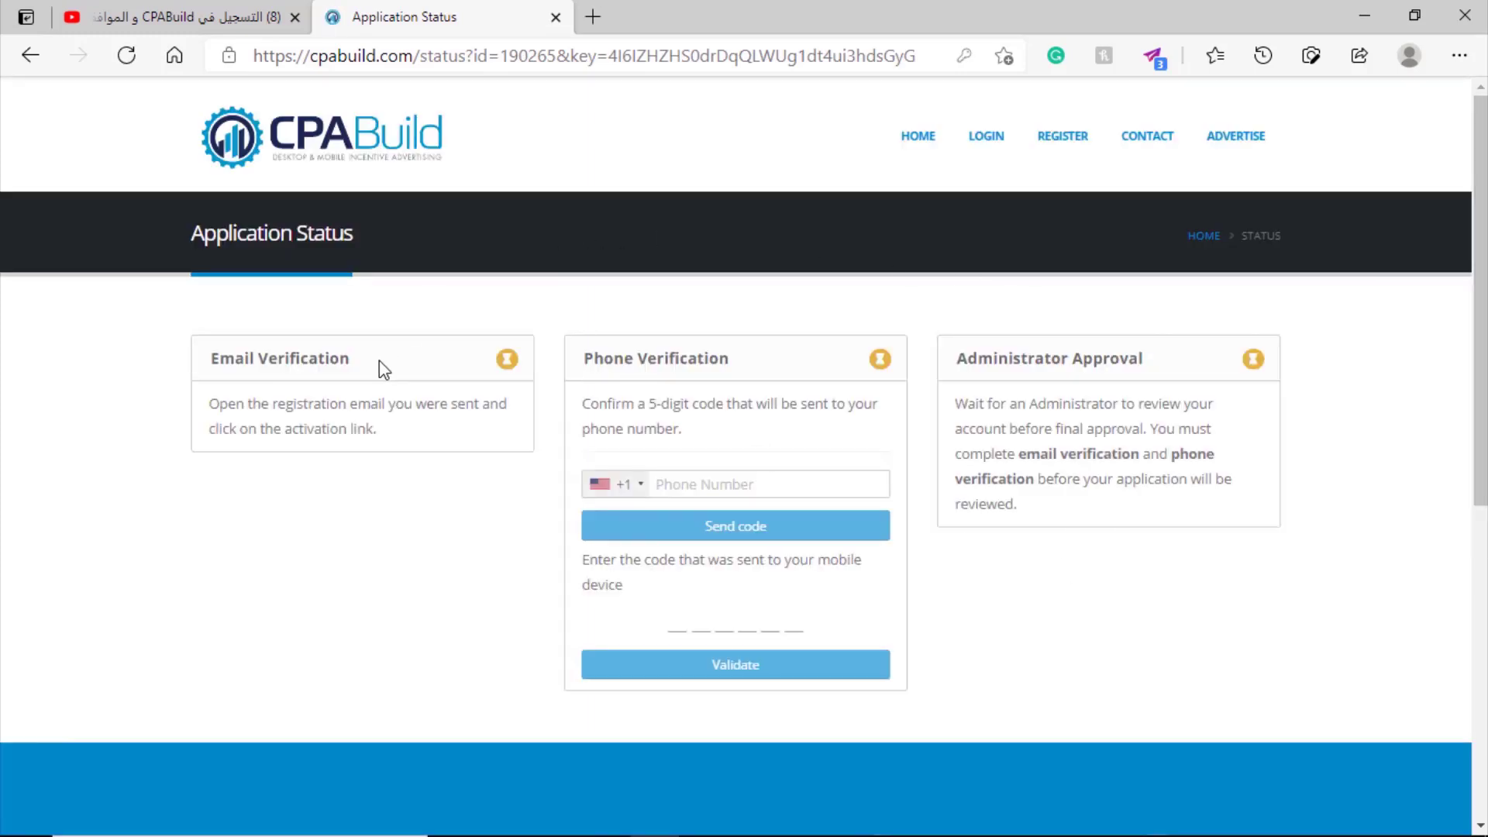
drag(355, 361, 210, 358)
click(214, 360)
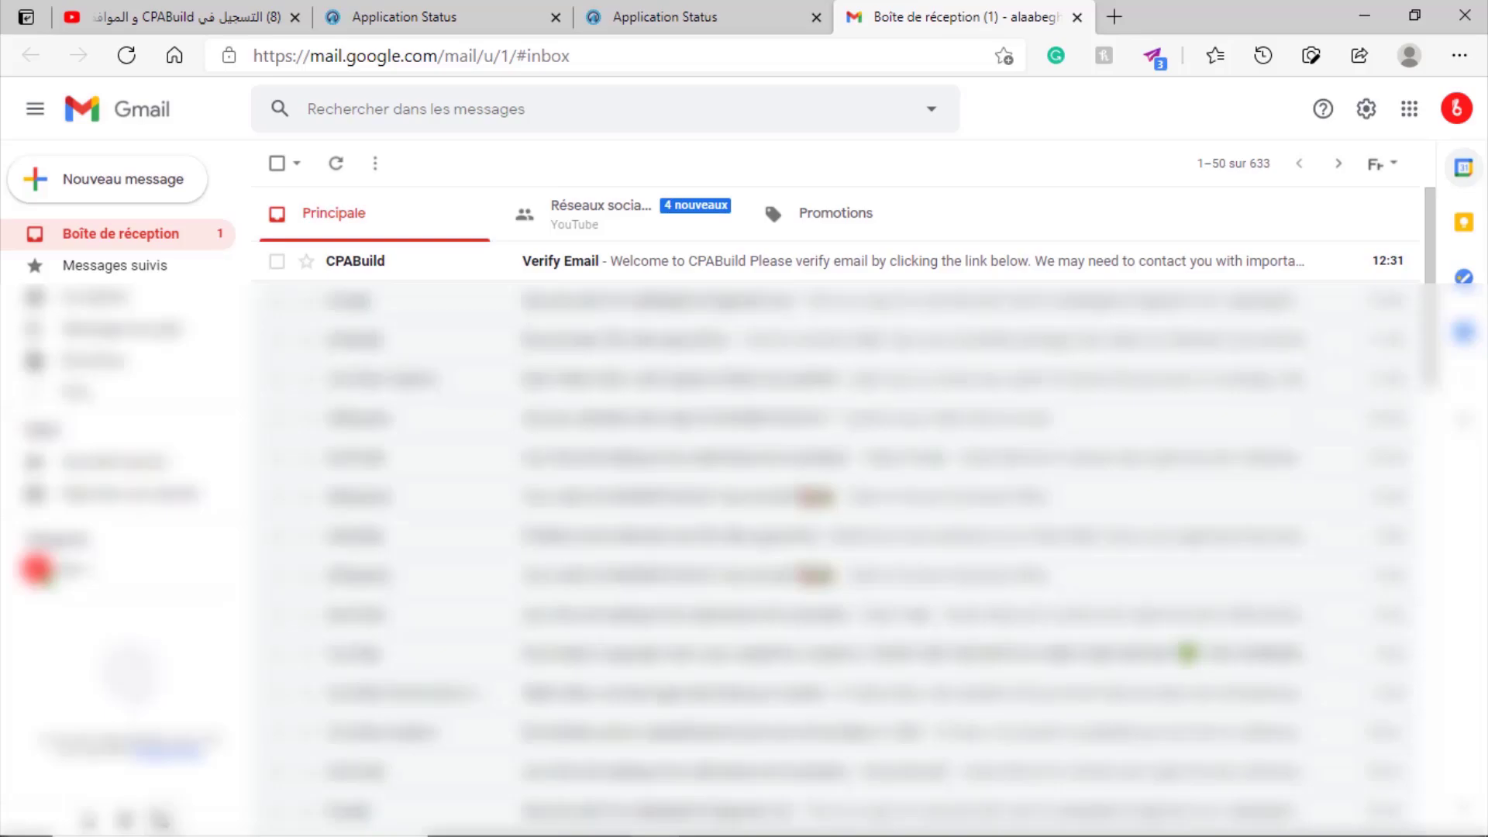
- Open CPABuild's Verify Email message in Gmail and follow its Verify Email Address link
click(553, 264)
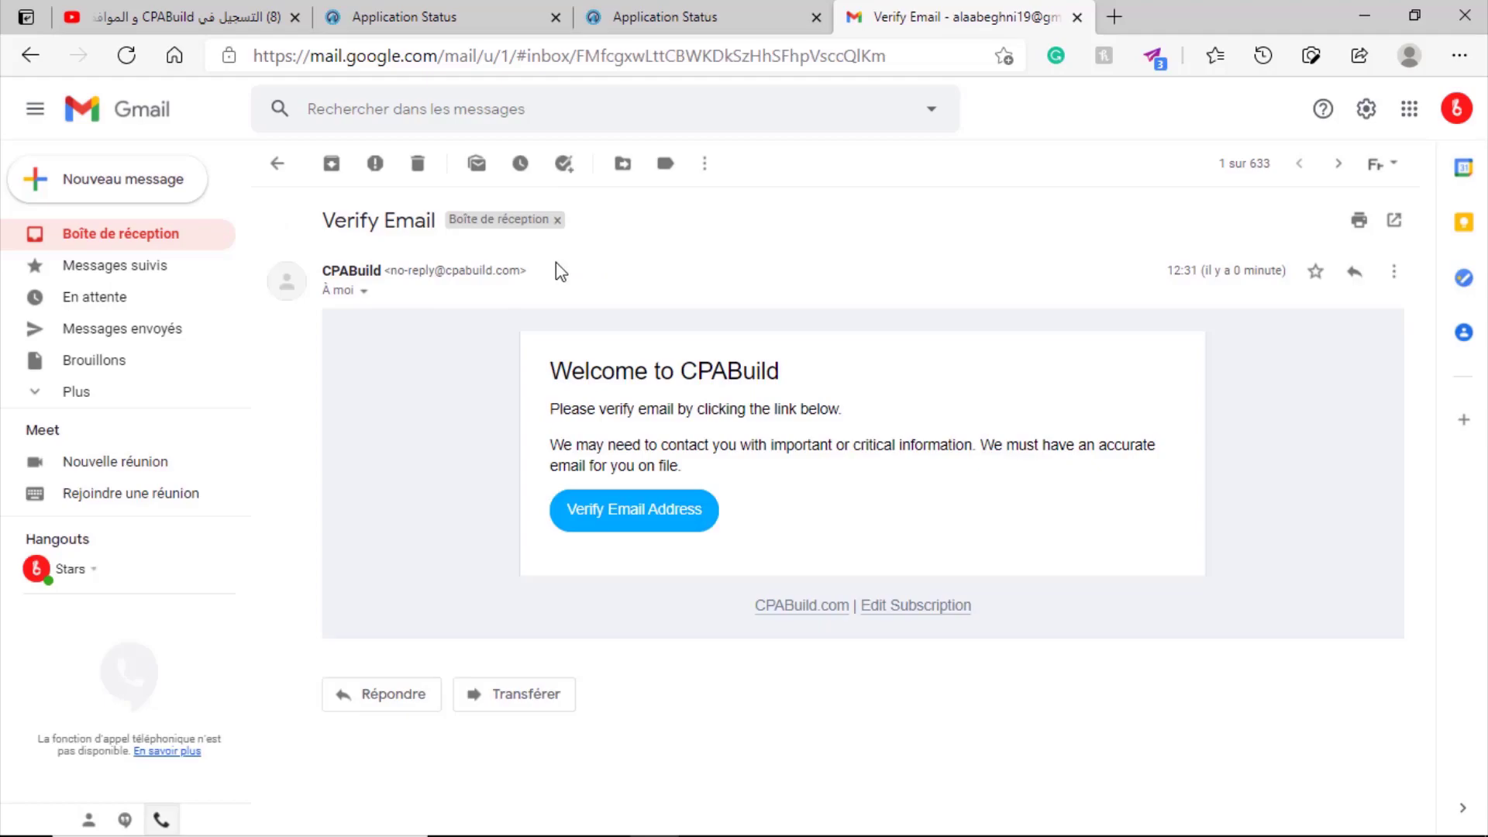
click(640, 526)
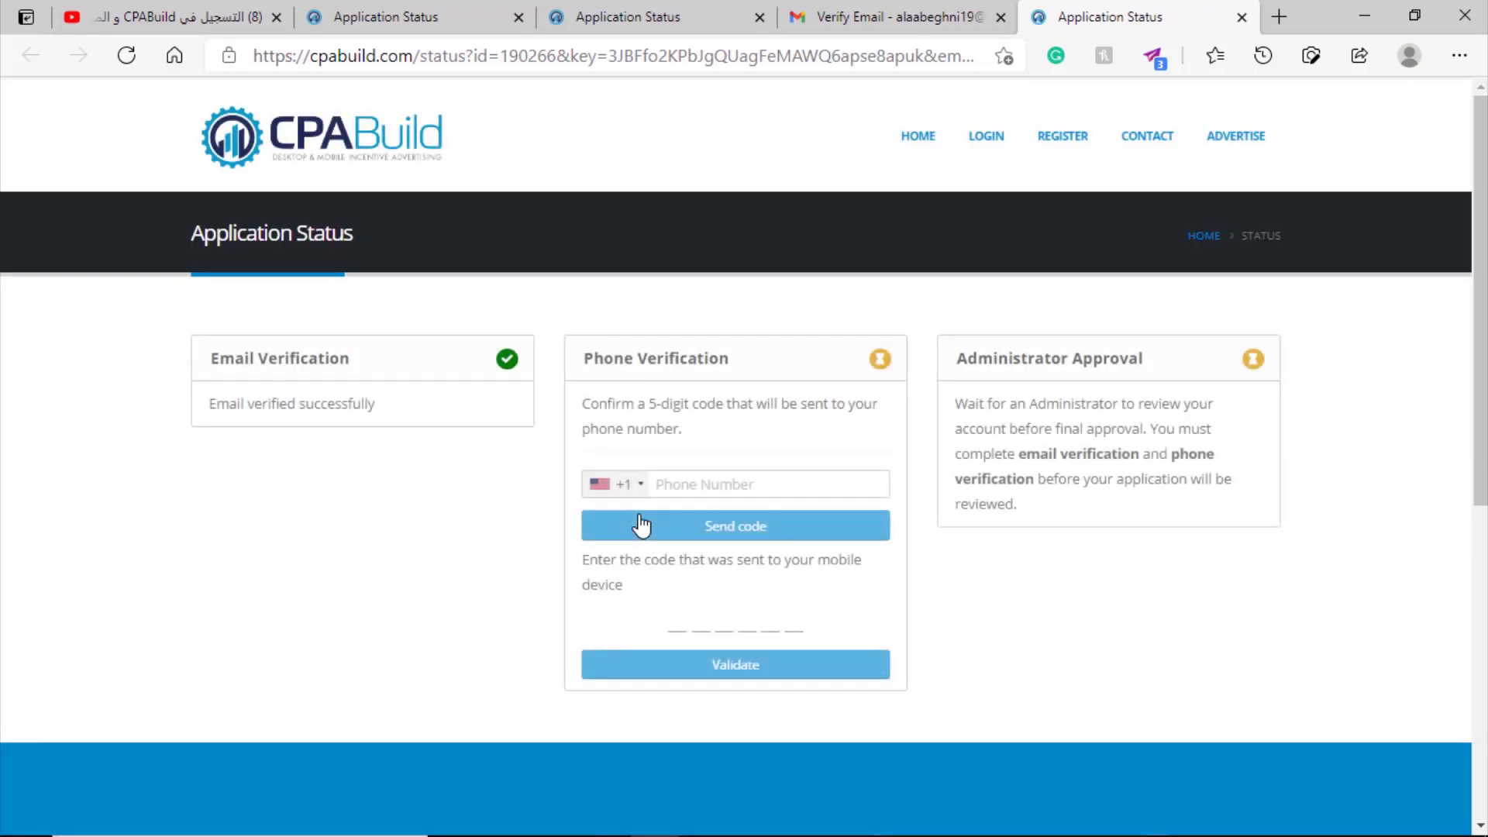
- Move past the email confirmation to the Phone Verification step and open its country dialing codes
drag(420, 404, 212, 412)
click(288, 403)
scroll(449, 442, down, 1)
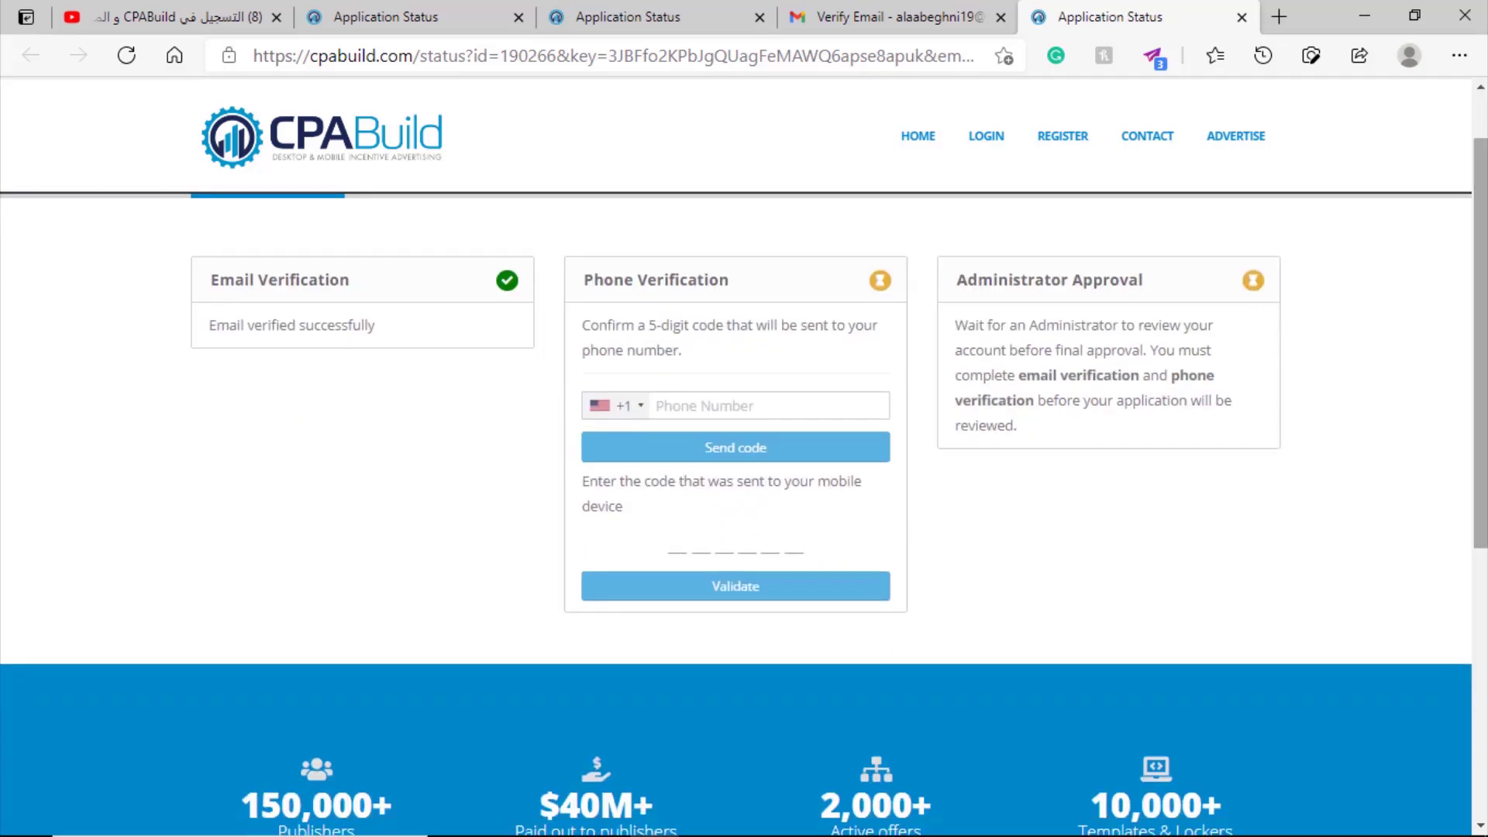
drag(737, 283, 635, 325)
click(650, 348)
click(653, 347)
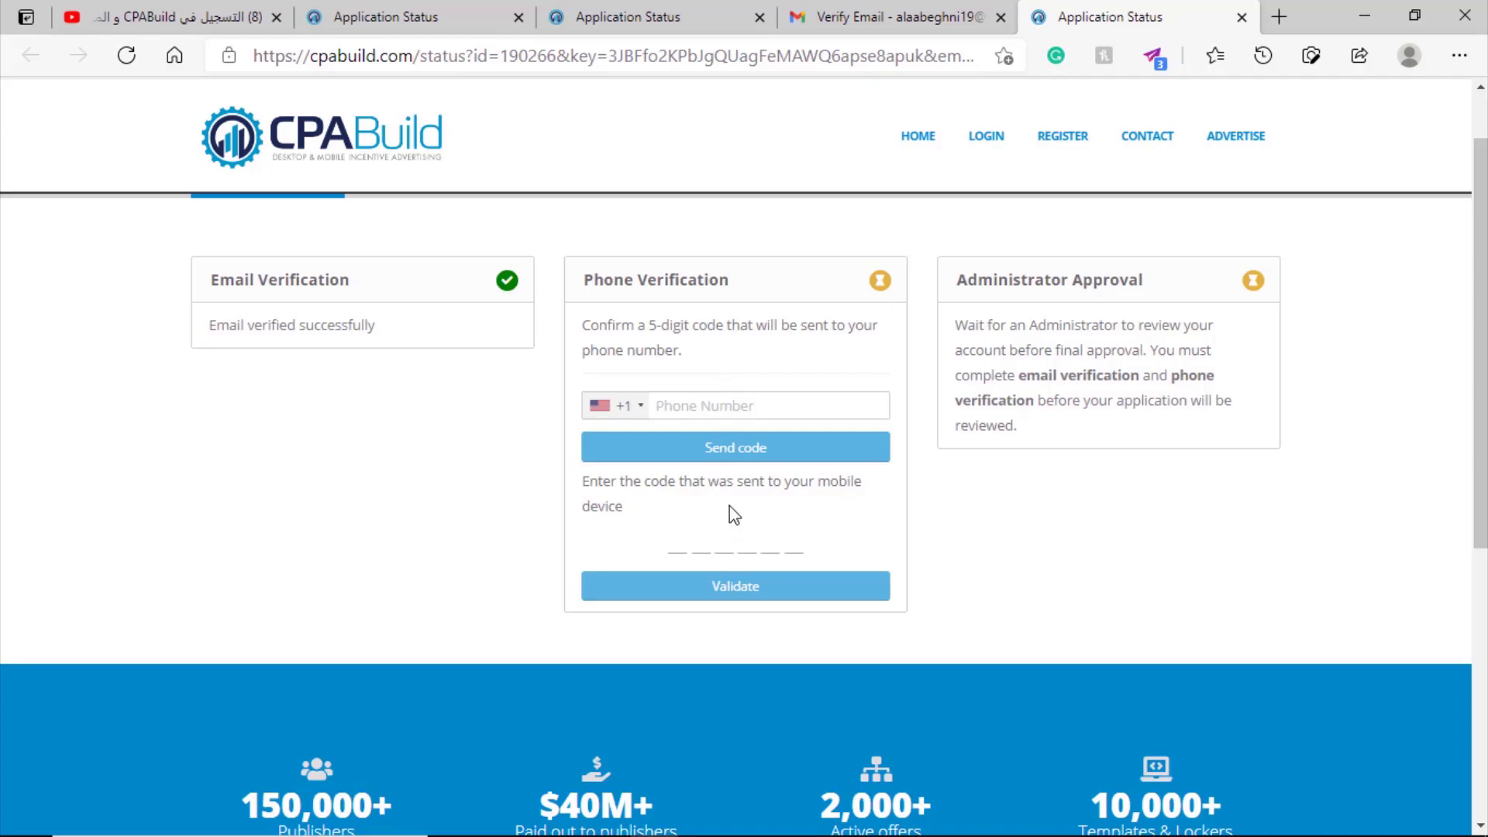
click(631, 408)
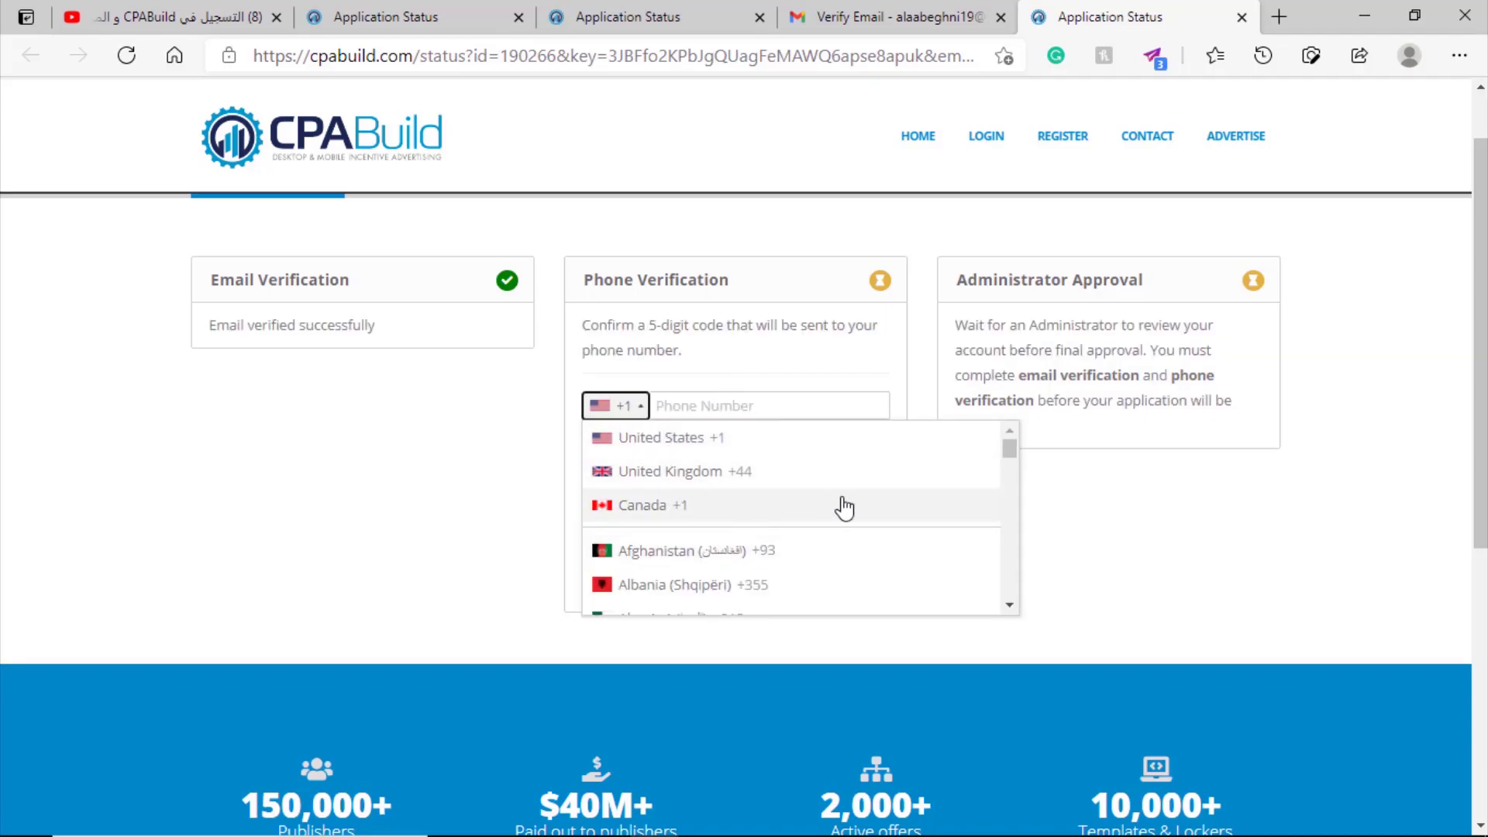
- Select Algeria (+213), paste the phone number and request a phone verification code
scroll(682, 597, down, 1)
click(661, 601)
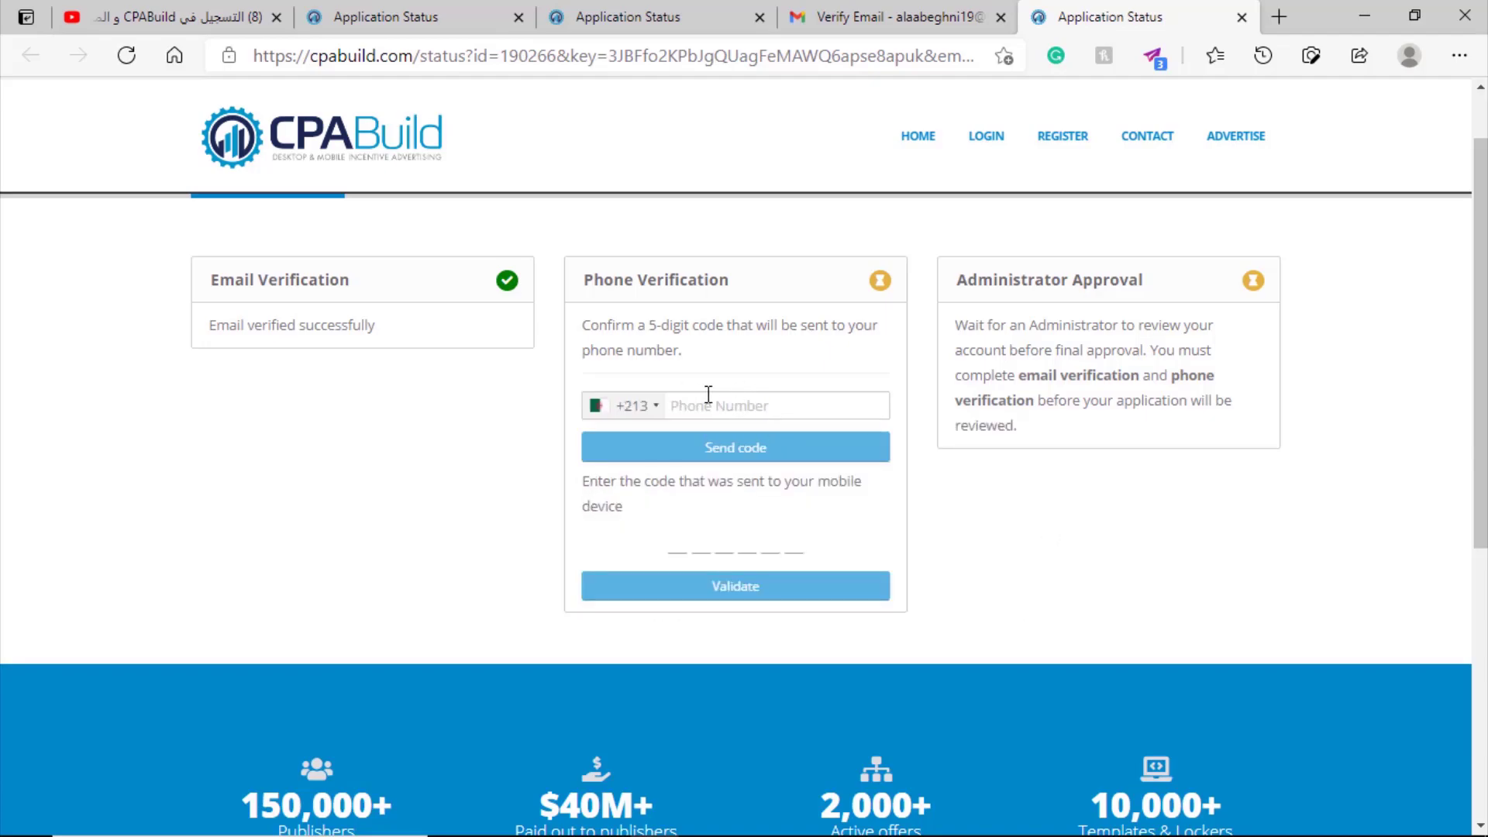
click(707, 394)
key(ctrl+v)
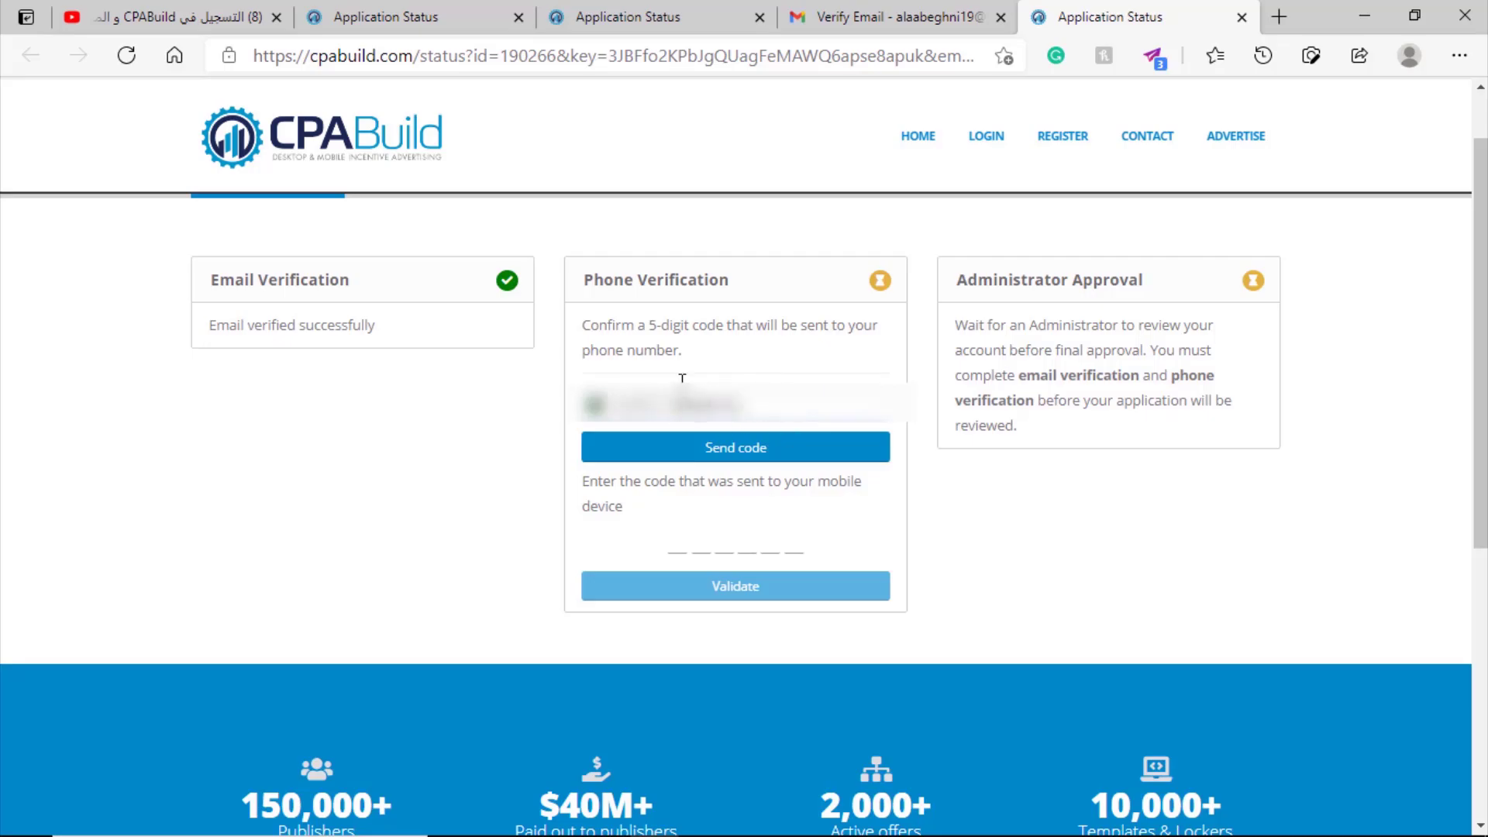
click(708, 447)
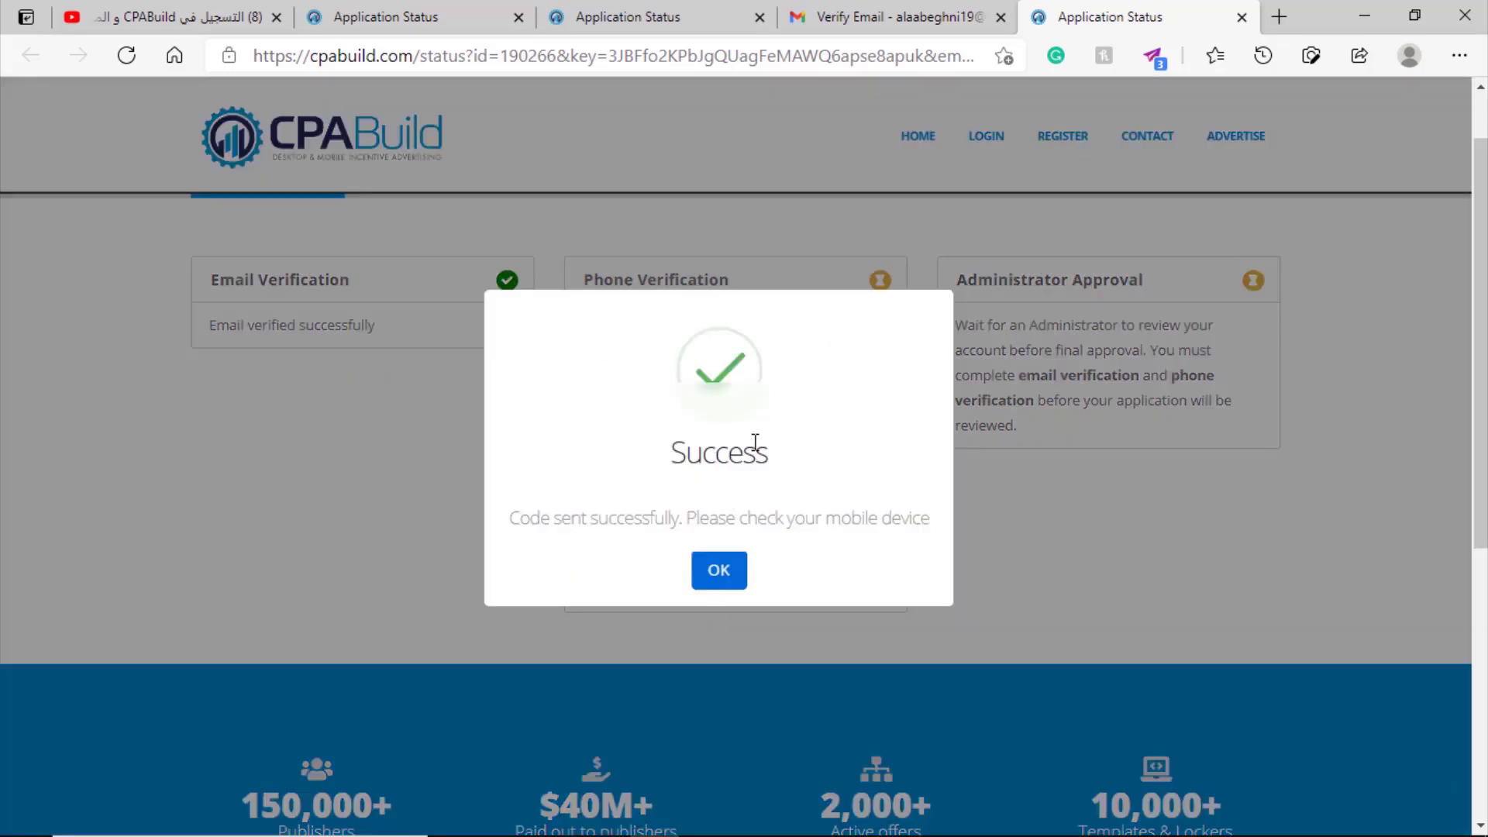
click(719, 572)
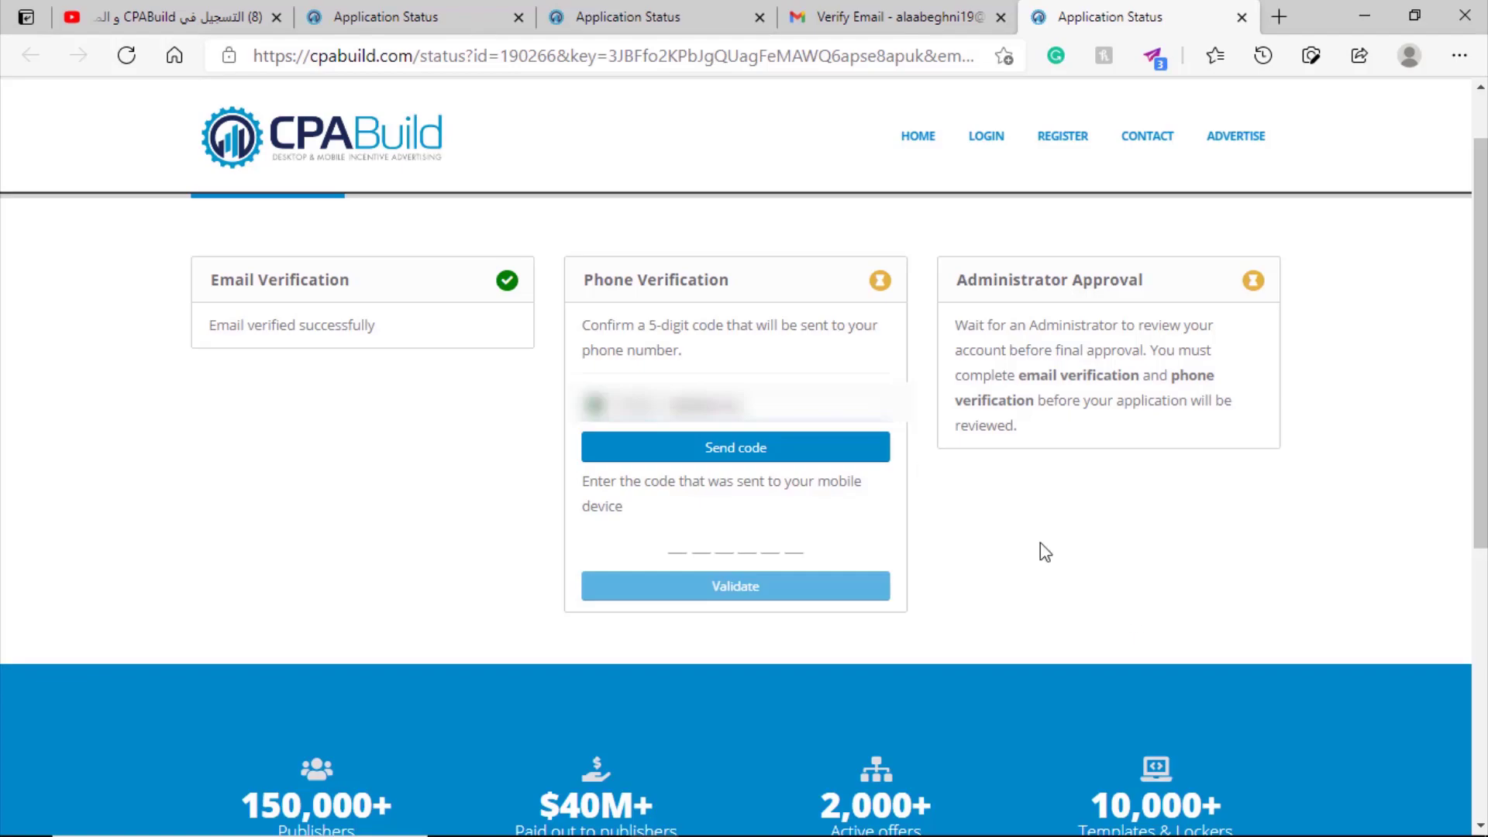
- Enter the received verification code and validate it to verify the phone
click(679, 537)
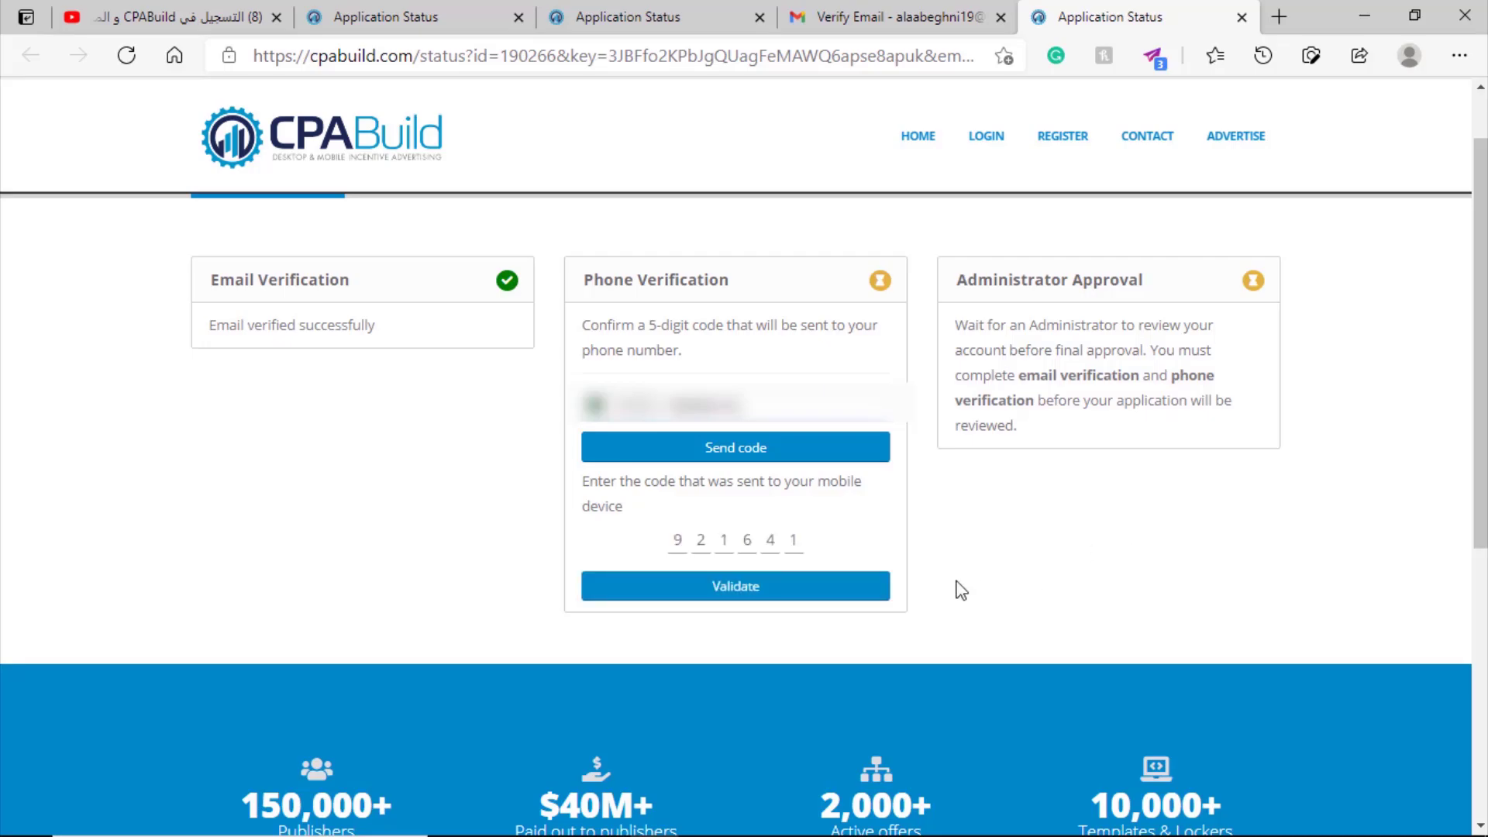
click(763, 589)
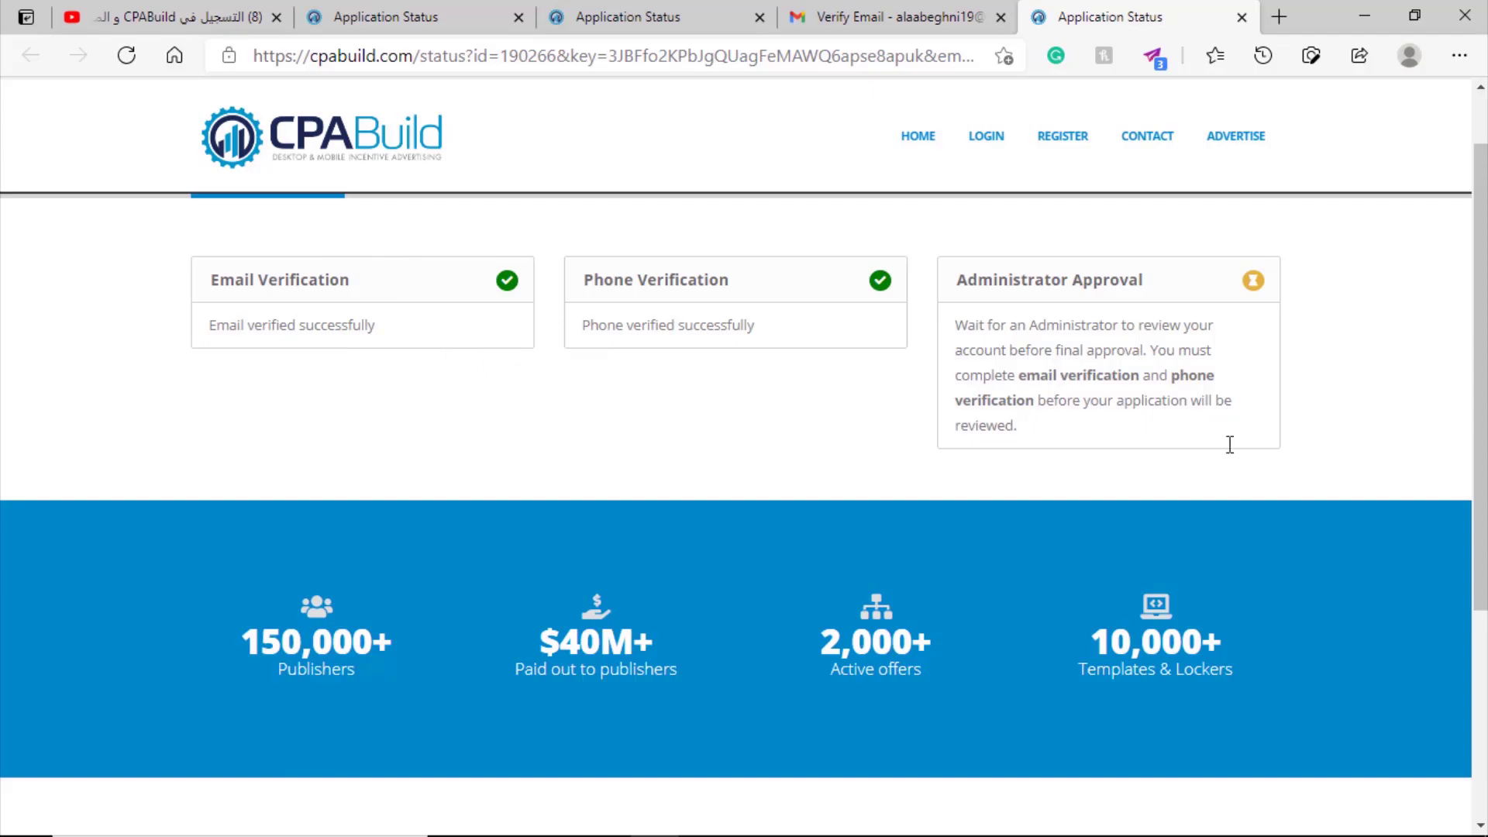
- Read the Administrator Approval explanation, then return to the YouTube tutorial
scroll(1485, 321, up, 1)
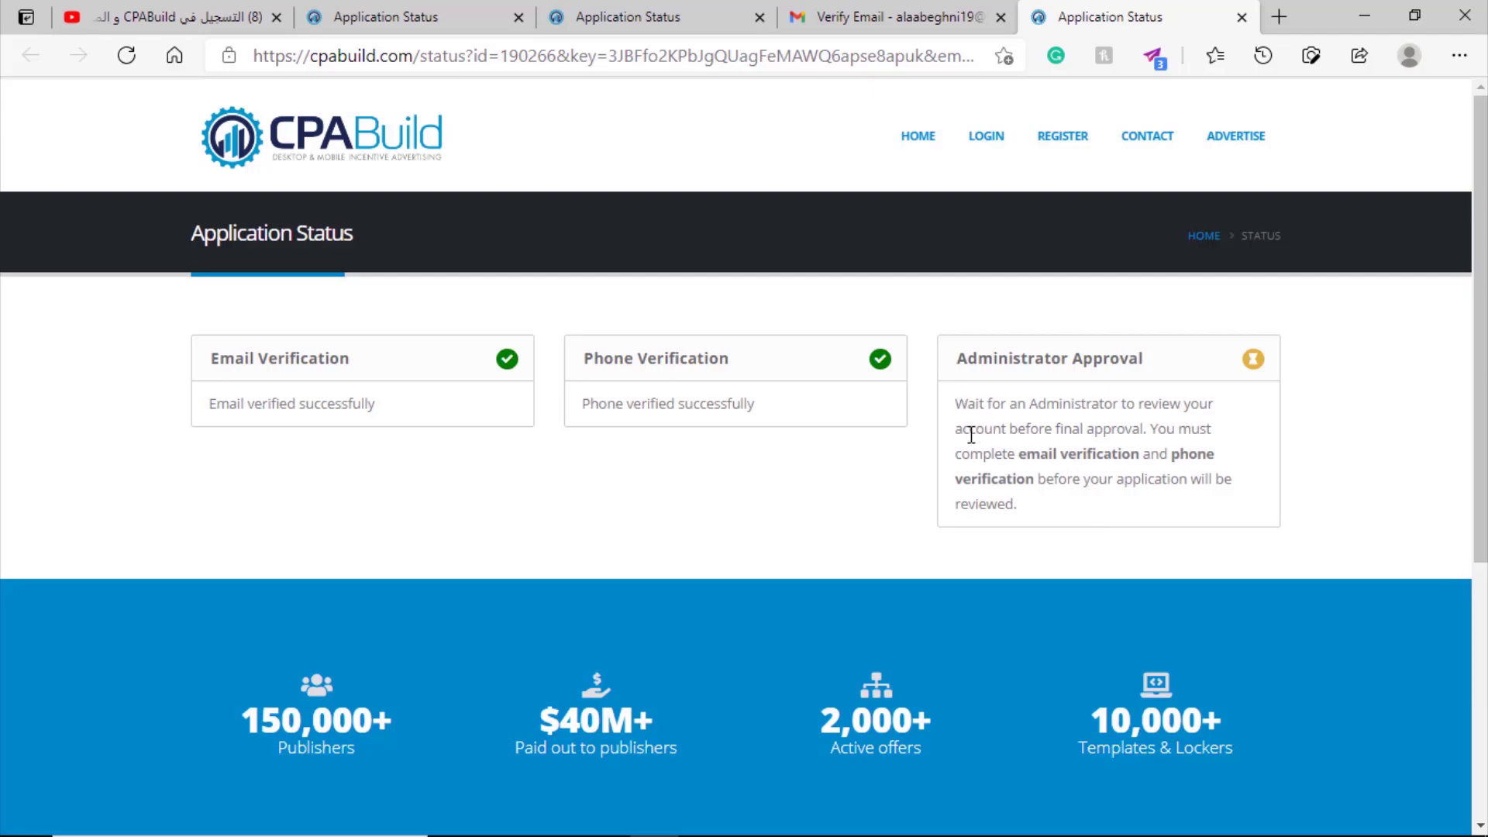
drag(961, 428, 1220, 458)
click(1034, 473)
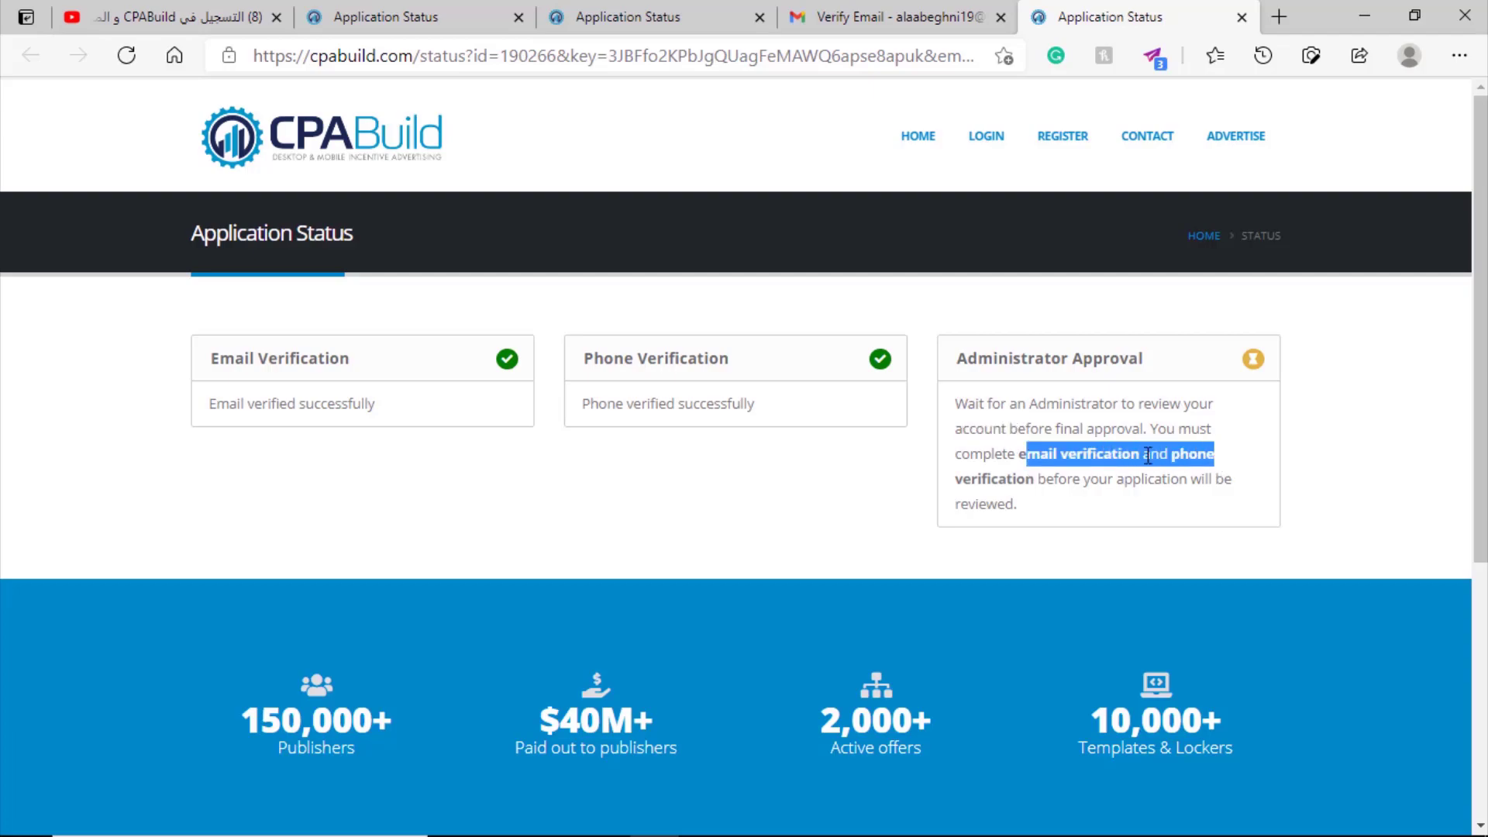
click(1146, 454)
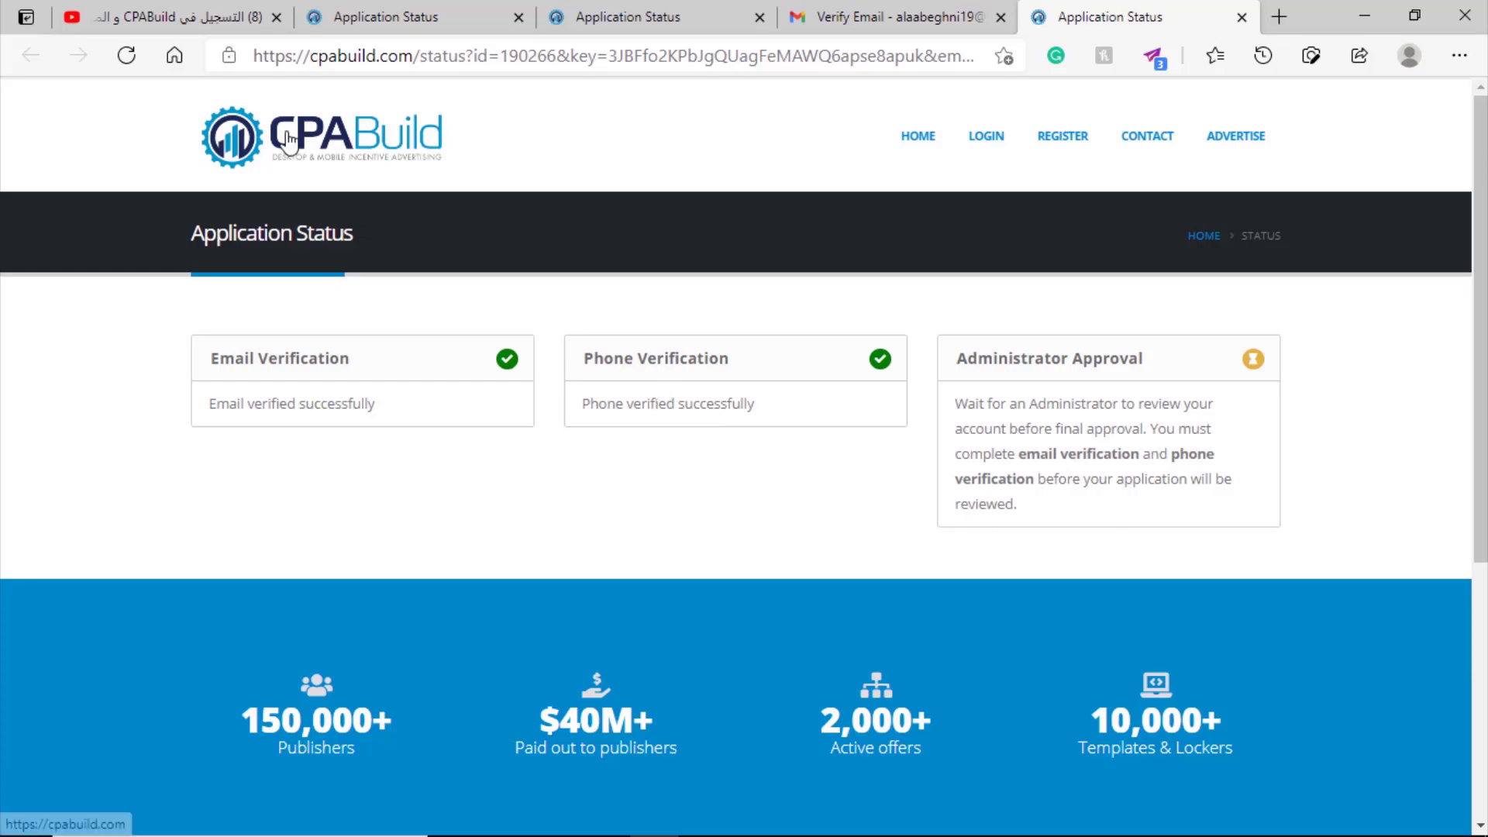
click(178, 17)
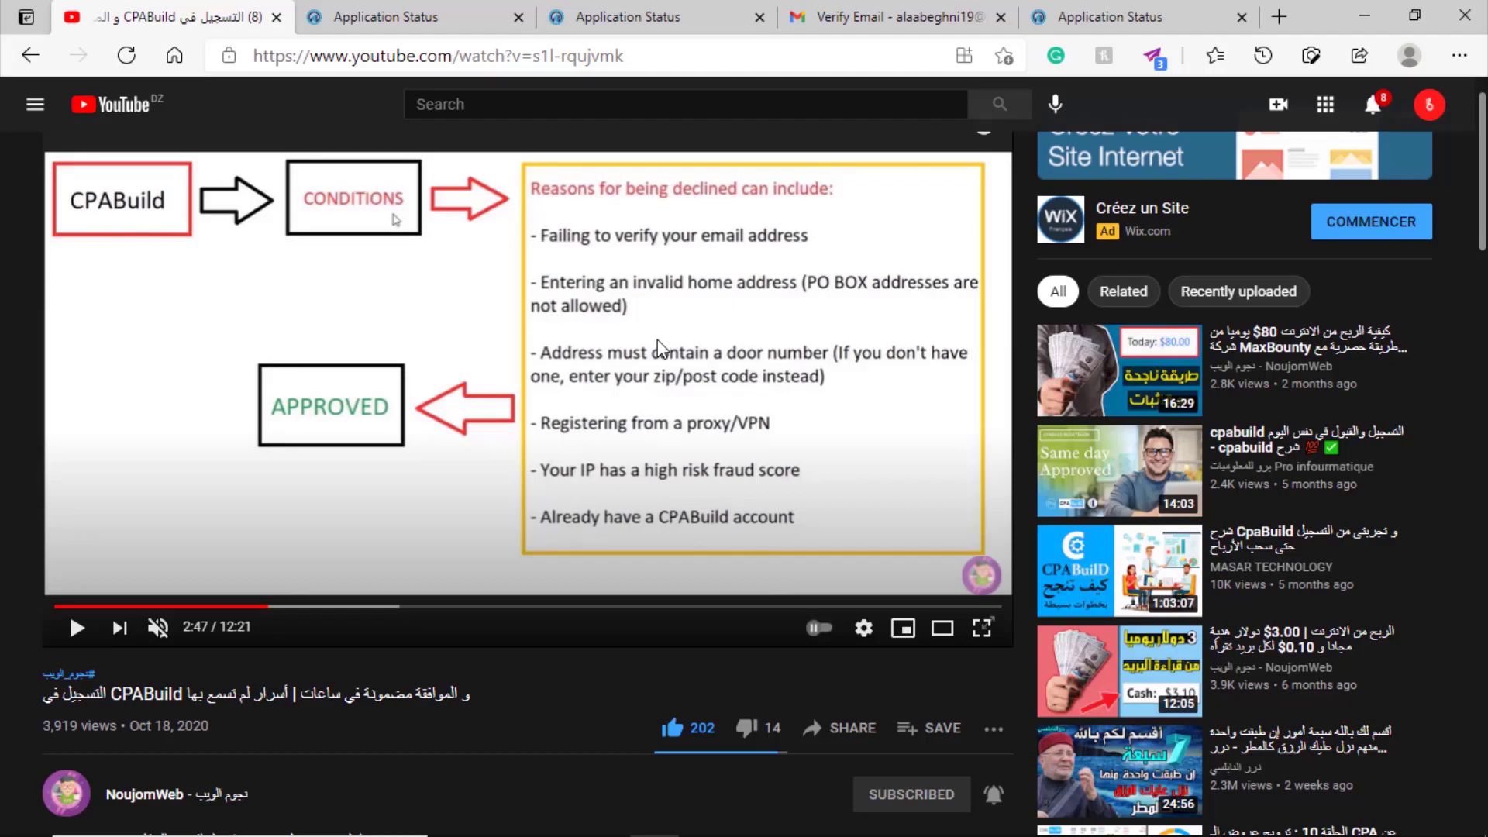
- View the Application Approved email in Gmail, then return to the verified status page
click(468, 9)
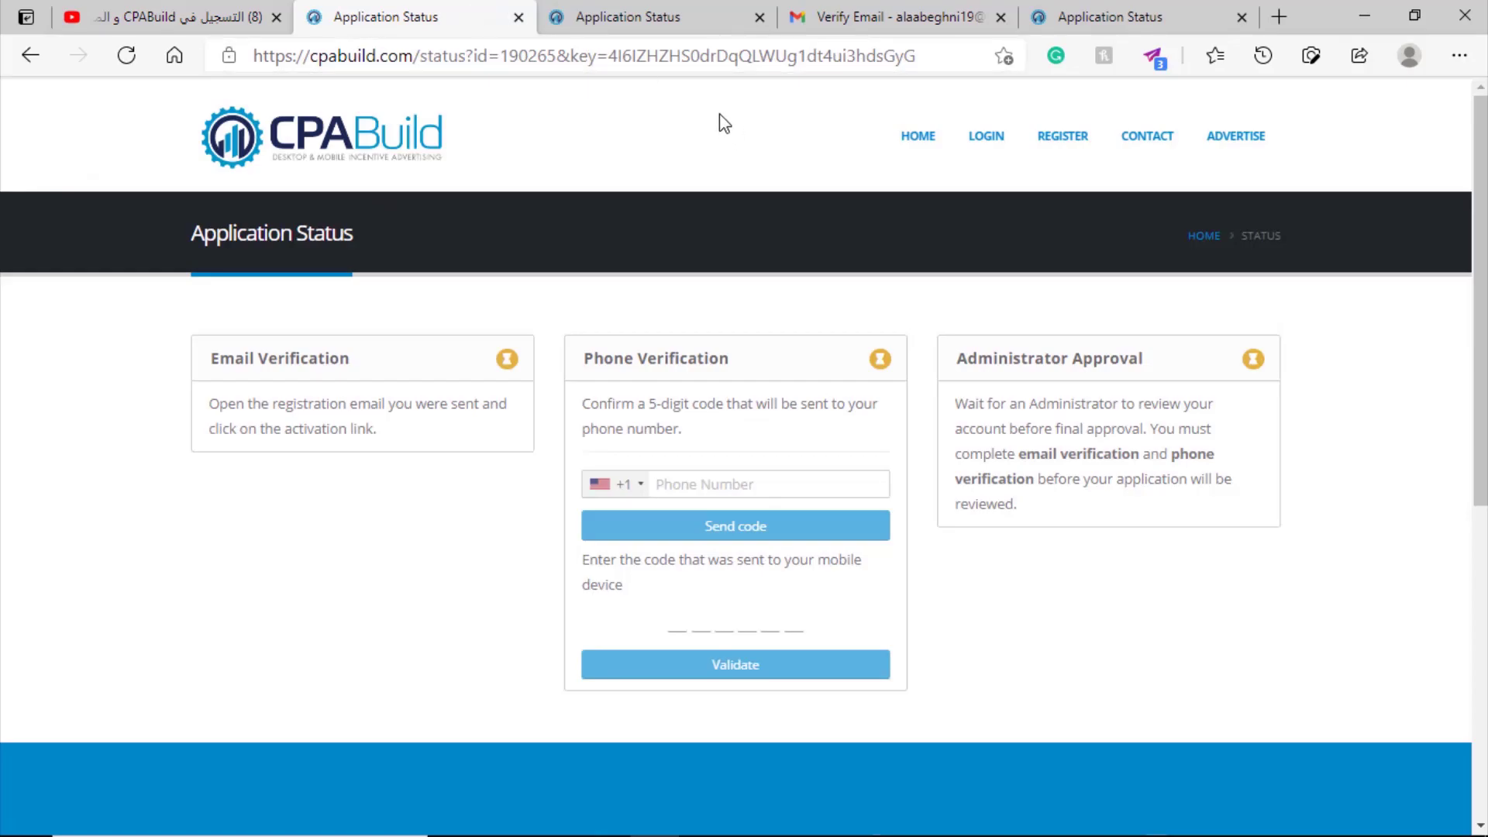
key(ctrl+Tab)
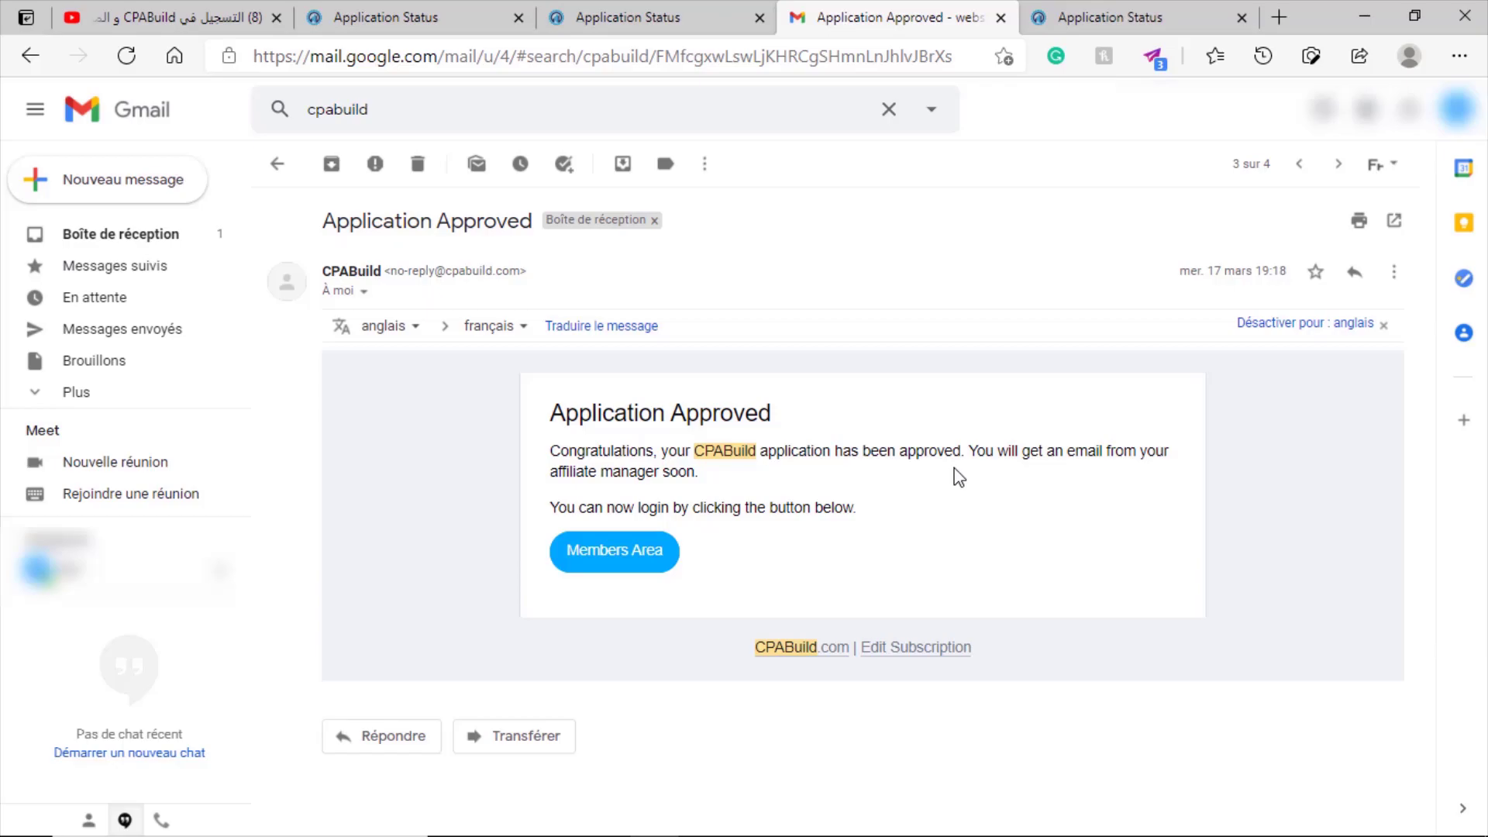
key(ctrl+shift+Tab)
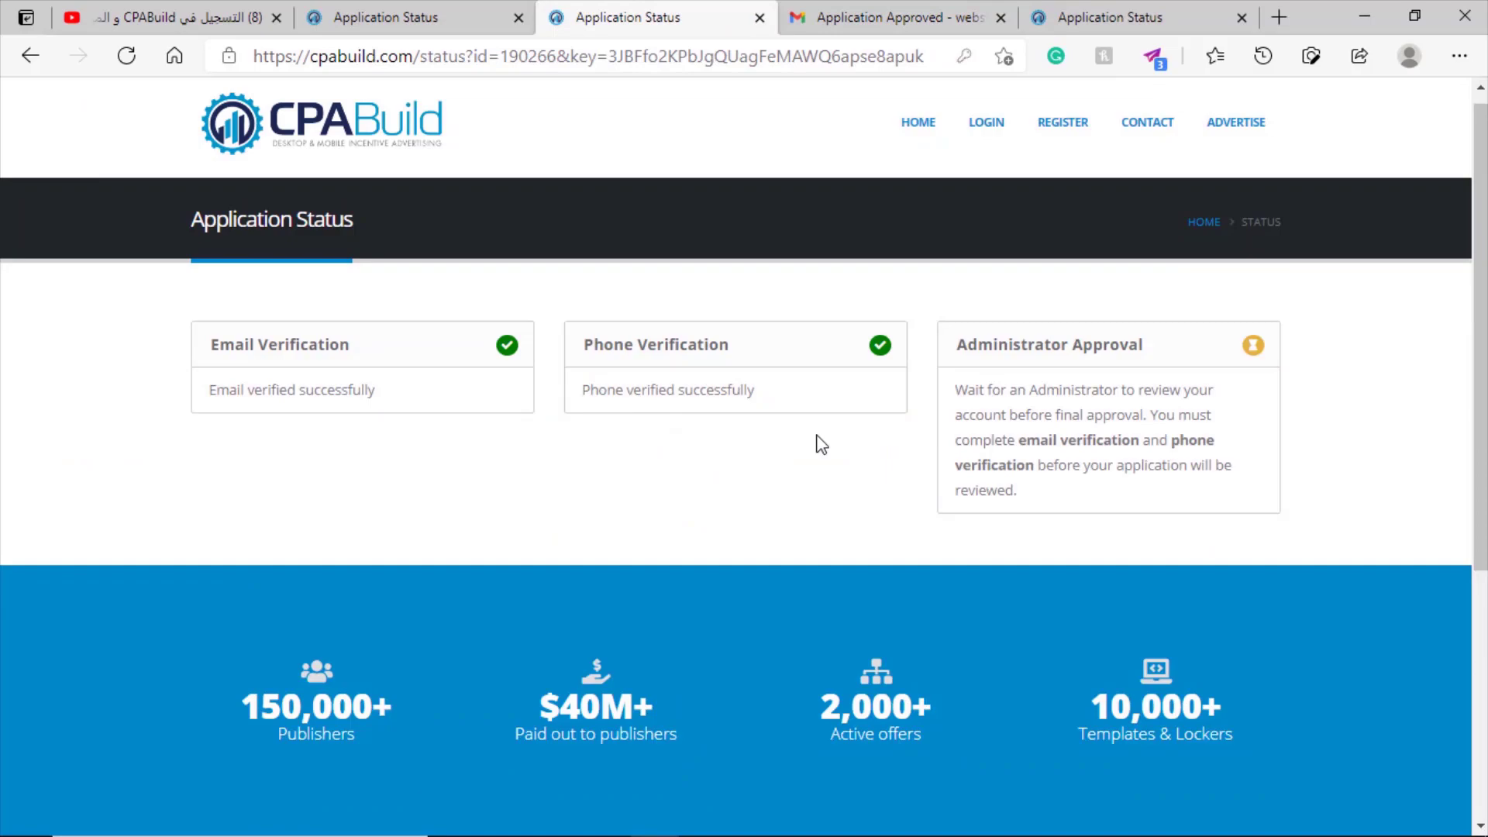